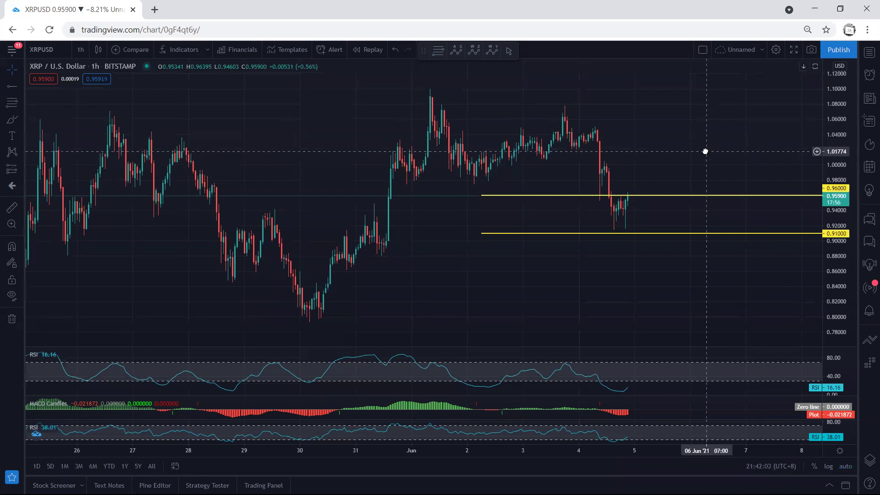
- Mark the 2 to 3 June price rise on the hourly XRPUSD chart with a short freehand stroke, and clear it
left_click_drag(706, 152, 697, 150)
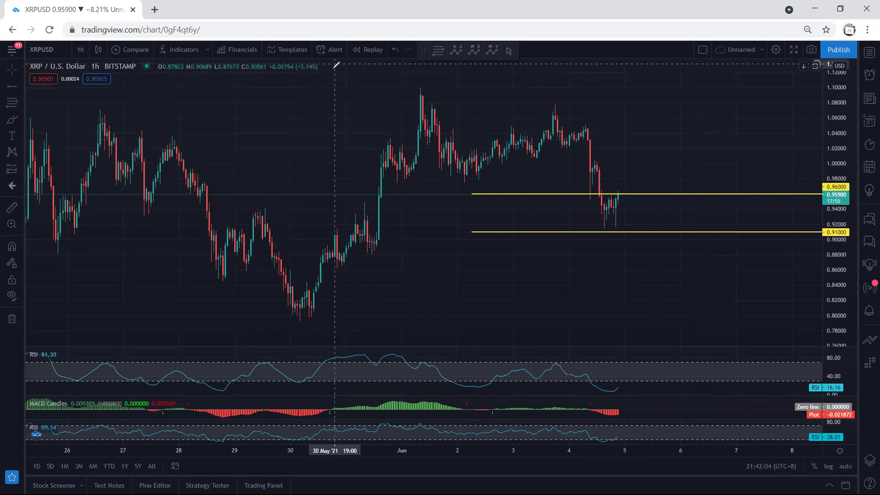
left_click_drag(457, 161, 509, 146)
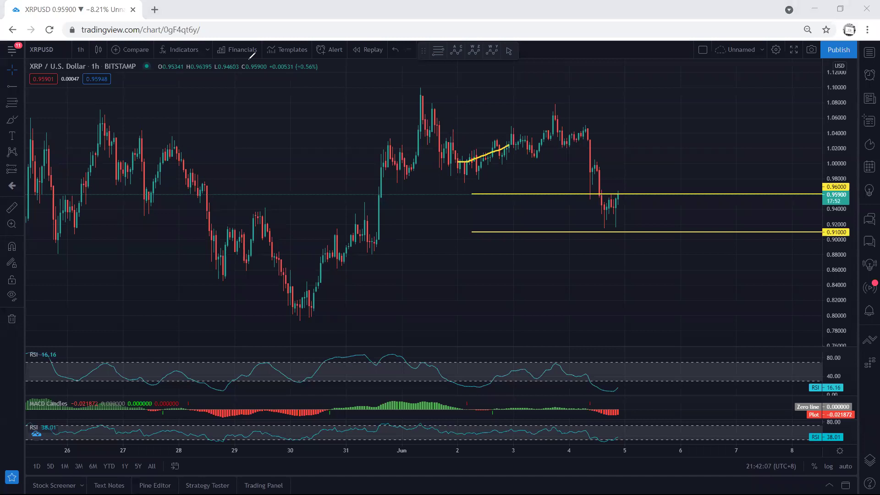
mouse_move(236, 114)
left_mouse_down()
mouse_move(367, 120)
mouse_move(300, 115)
left_mouse_up()
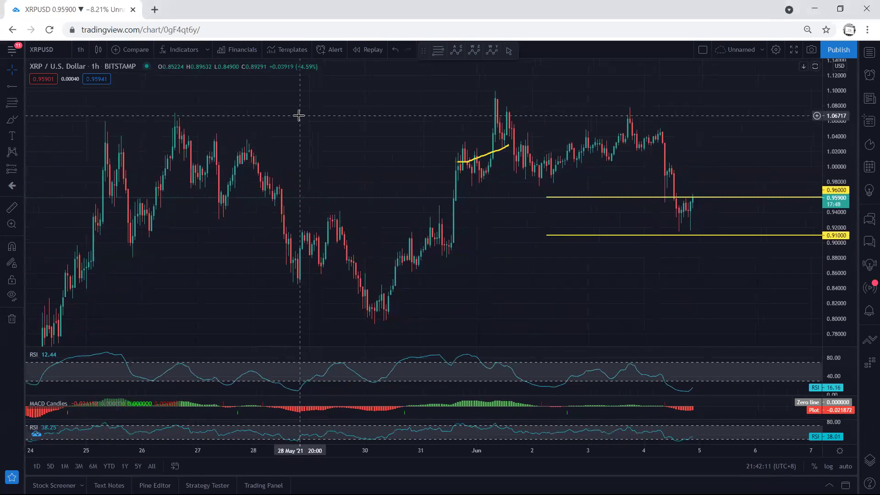
left_click_drag(354, 118, 313, 117)
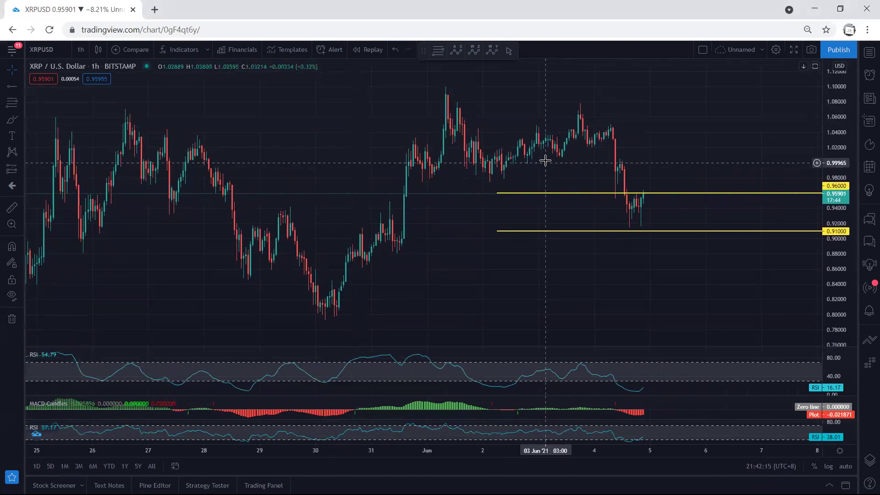
left_click_drag(546, 112, 528, 116)
- Trace the rising price swings from 2 June up to the 3 June peak freehand, clearing the traces
left_click(323, 56)
left_click_drag(481, 163, 571, 131)
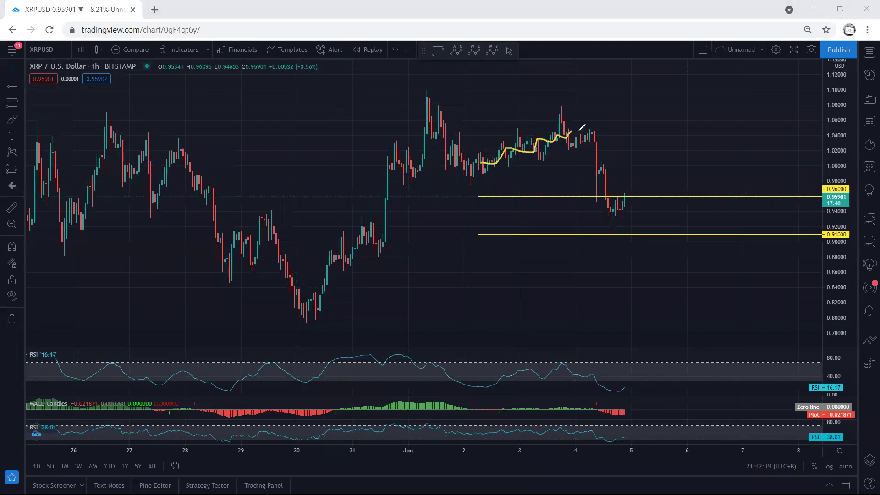
key("ctrl+z")
mouse_move(574, 148)
left_mouse_down()
mouse_move(604, 136)
mouse_move(579, 128)
mouse_move(573, 149)
left_mouse_up()
key("ctrl+z")
mouse_move(476, 161)
left_mouse_down()
mouse_move(536, 142)
mouse_move(563, 114)
left_mouse_up()
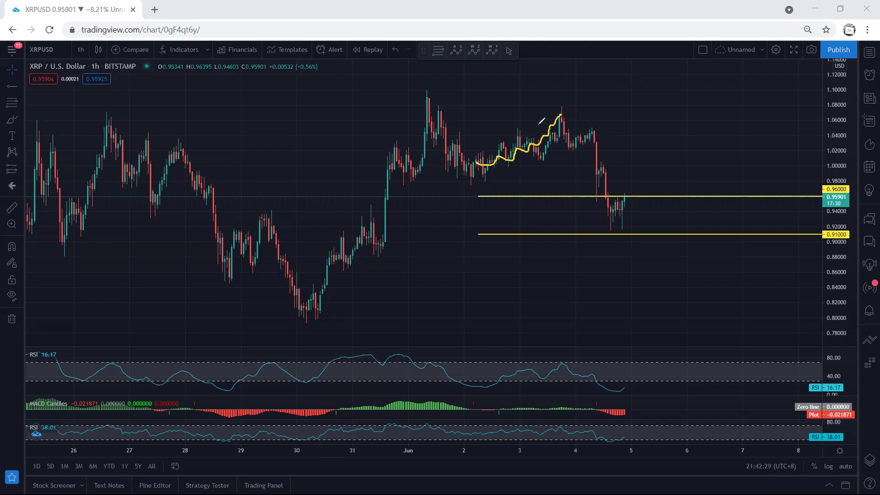
mouse_move(562, 114)
left_mouse_down()
mouse_move(572, 144)
mouse_move(594, 132)
mouse_move(570, 148)
mouse_move(591, 148)
left_mouse_up()
key("ctrl+z")
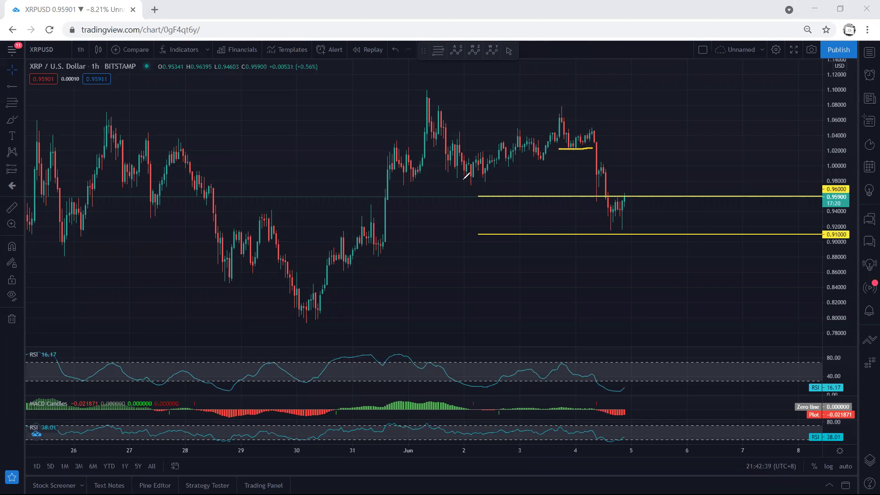
- Annotate the 2 June lows and the 0.96 and 0.91 levels with underlines, arrows and a box, and clear the markup
left_click_drag(449, 182, 494, 179)
left_click_drag(467, 163, 517, 146)
left_click_drag(659, 158, 671, 186)
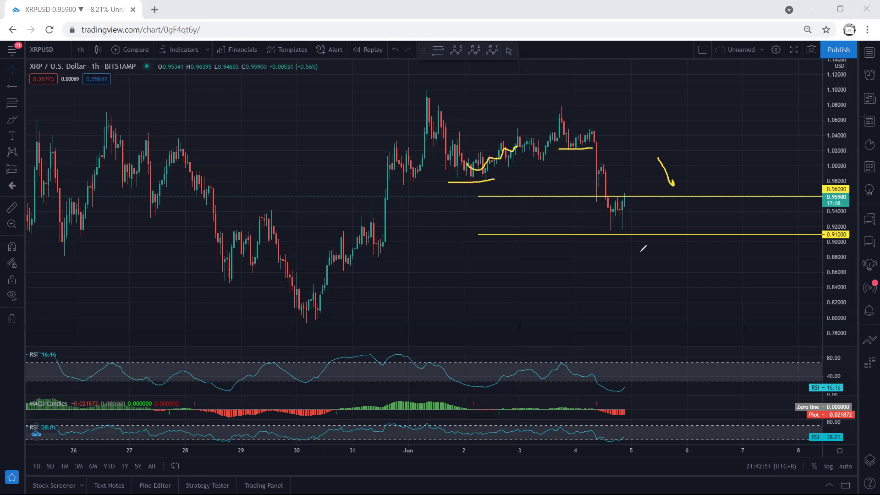
left_click_drag(627, 264, 666, 243)
left_click_drag(592, 198, 626, 198)
mouse_move(623, 233)
left_mouse_down()
mouse_move(628, 228)
mouse_move(609, 229)
mouse_move(619, 237)
left_mouse_up()
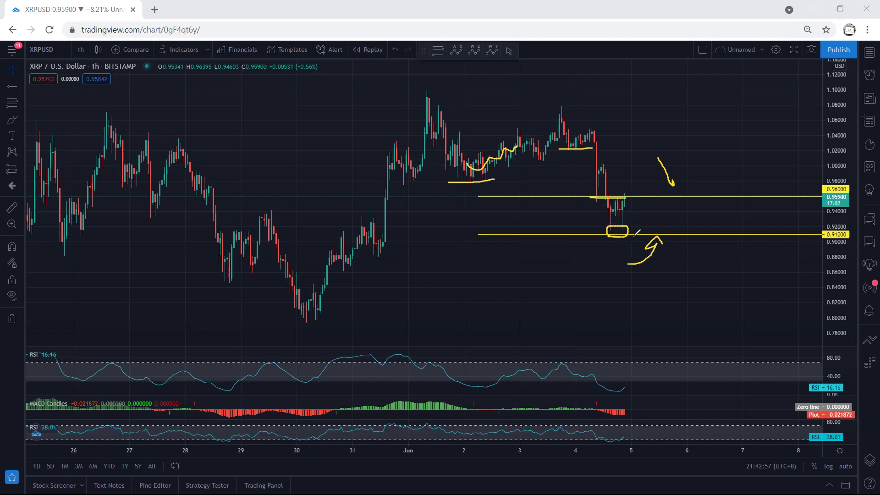
key("e")
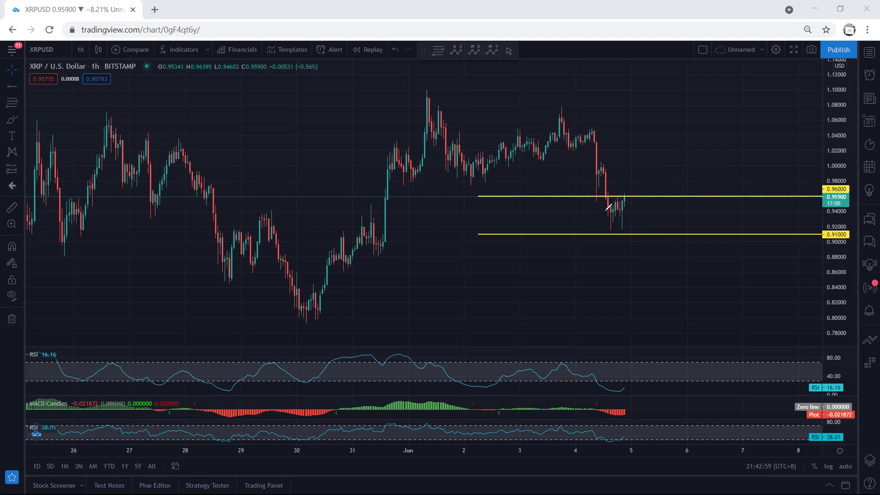
- Circle the 4 June candles between 0.96 and 0.91, trace the climb from 2 June, and clear the strokes
mouse_move(589, 231)
left_mouse_down()
mouse_move(616, 196)
mouse_move(633, 213)
mouse_move(611, 227)
left_mouse_up()
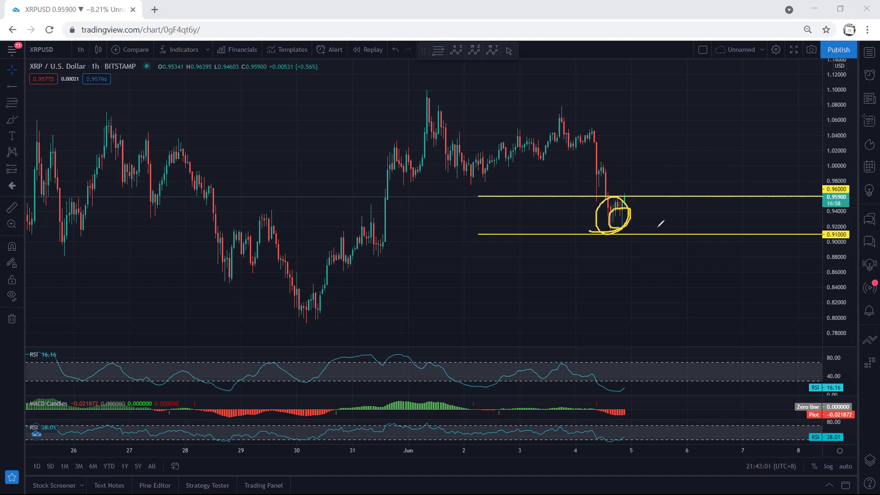
key("e")
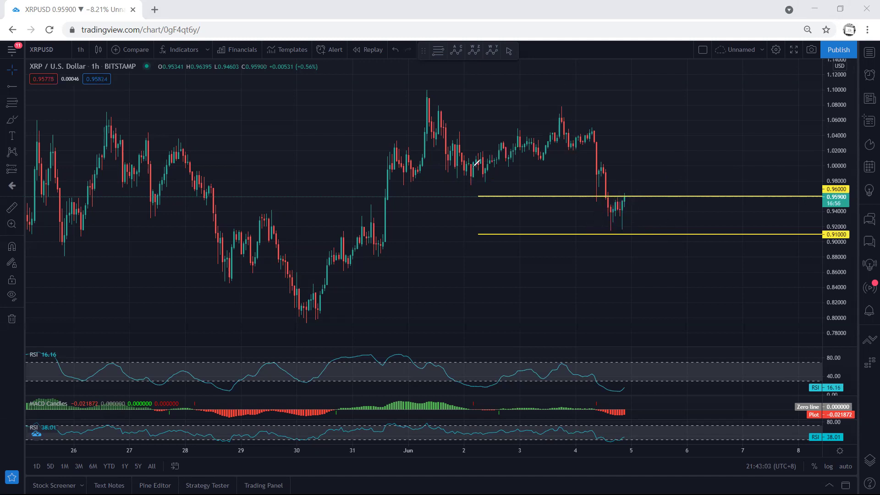
mouse_move(462, 172)
left_mouse_down()
mouse_move(523, 147)
mouse_move(494, 168)
mouse_move(550, 135)
left_mouse_up()
key("e")
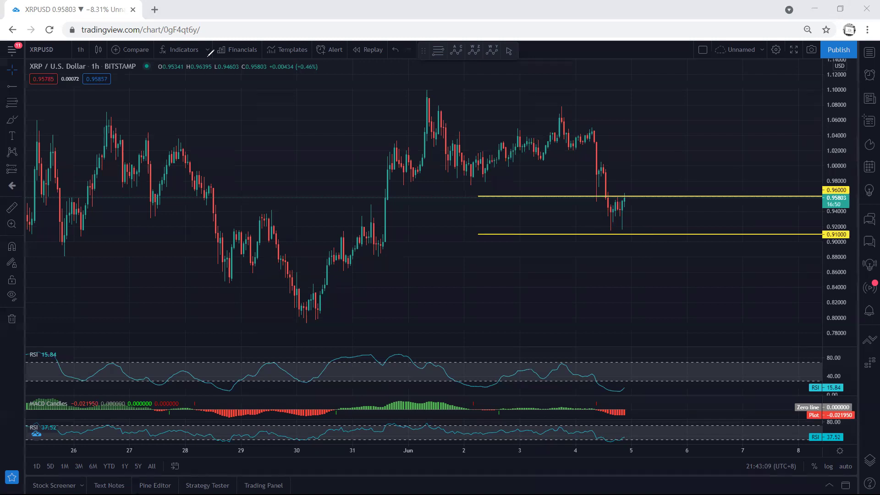
- Mark the small 2 and 3 June pullbacks and circle the steep 4 June drop freehand, and clear the strokes
left_click_drag(520, 108, 523, 107)
left_click(326, 62)
left_click_drag(501, 146, 510, 153)
left_click_drag(520, 135, 541, 149)
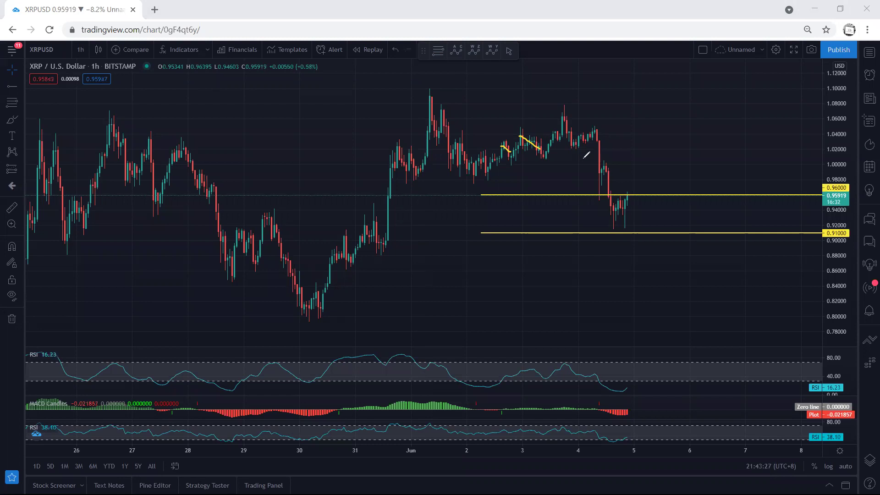
mouse_move(584, 156)
left_mouse_down()
mouse_move(594, 234)
mouse_move(628, 161)
mouse_move(591, 129)
mouse_move(583, 165)
left_mouse_up()
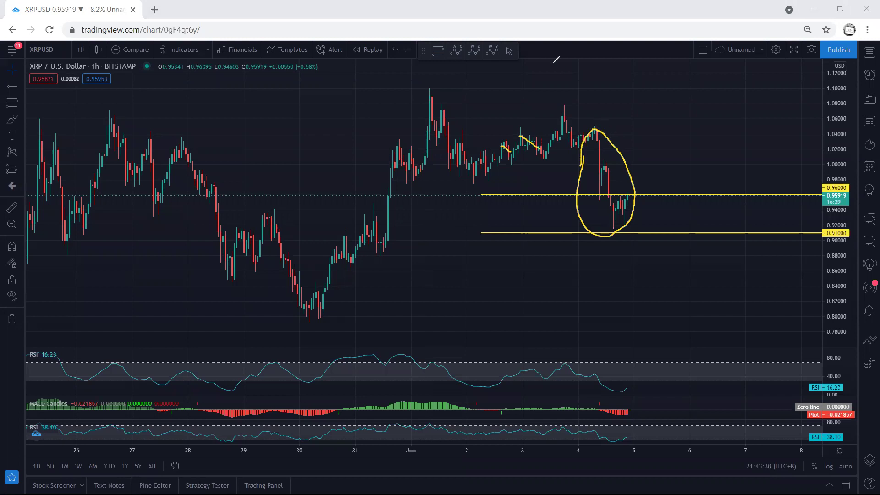
key("Escape")
- Sketch the early June rise, arrows toward the two yellow levels and the 4 June rebounds, and clear the strokes
left_click_drag(315, 127, 321, 126)
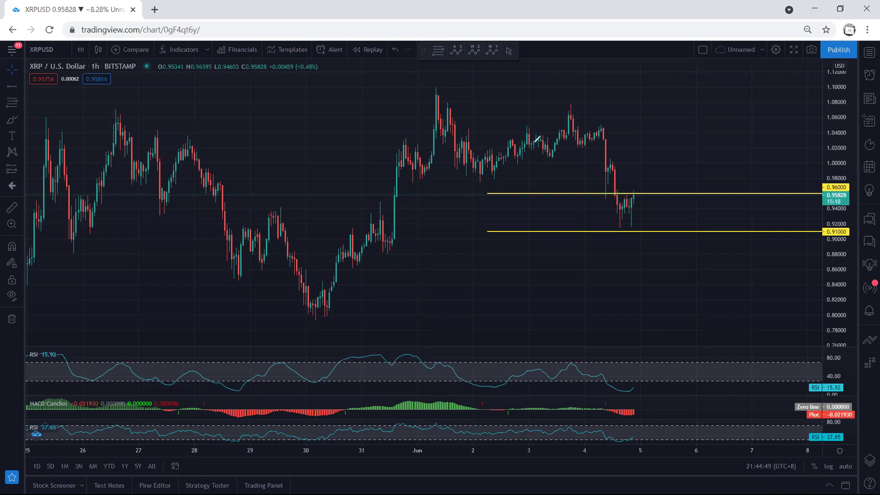
left_click_drag(490, 160, 544, 140)
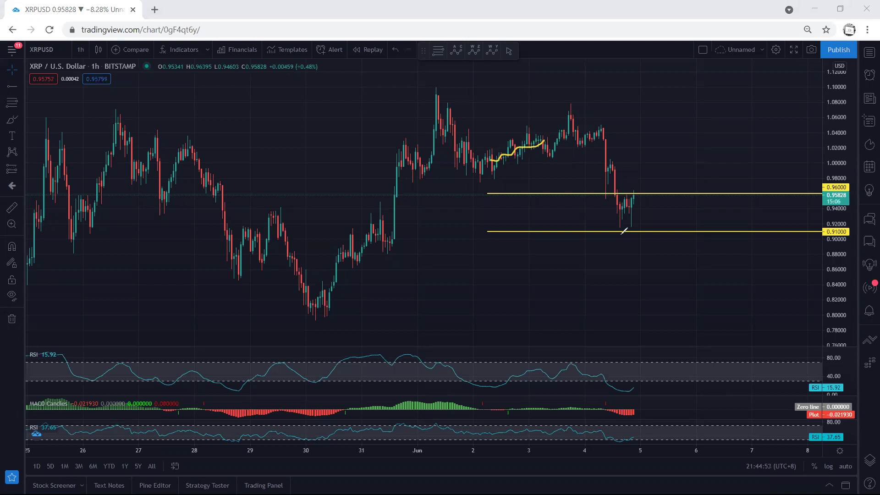
left_click_drag(556, 166, 577, 182)
left_click_drag(563, 259, 572, 240)
left_click_drag(572, 146, 606, 131)
left_click_drag(602, 185, 619, 166)
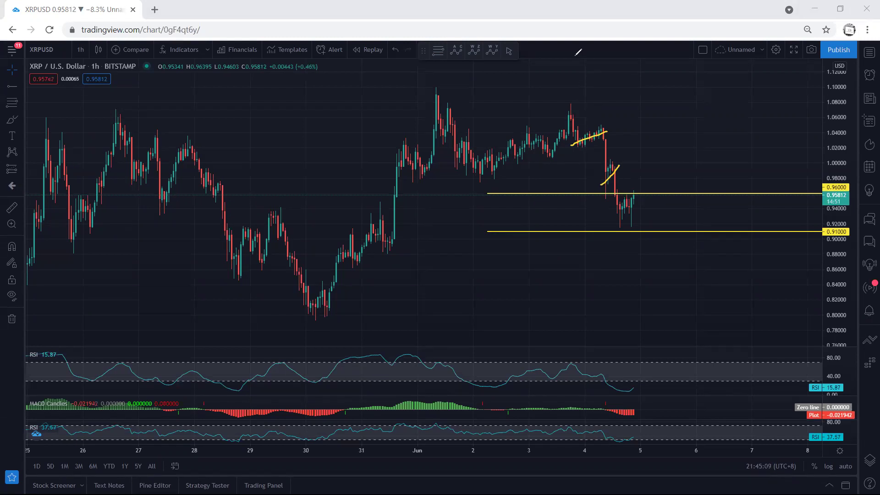
key("ctrl+z")
key("ctrl+z")
- Delete the two yellow horizontal lines at 0.96 and 0.91
left_click(498, 196)
key("Delete")
left_click(564, 231)
key("Delete")
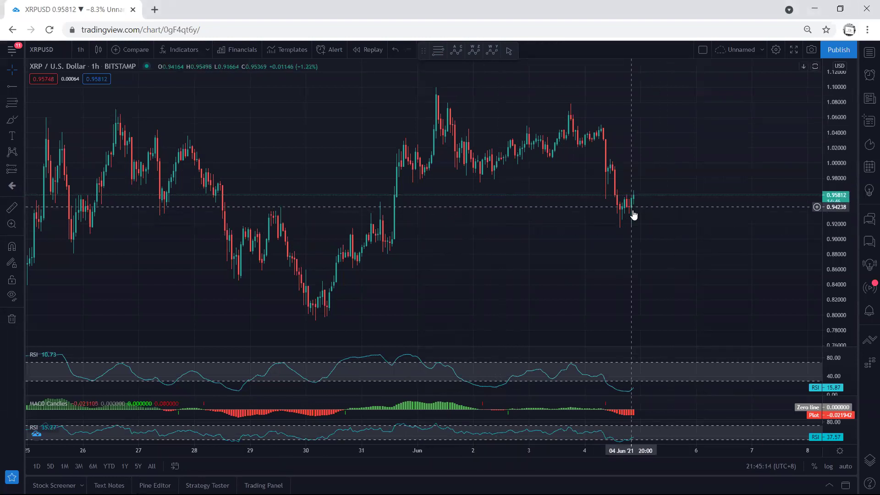
- Sketch a stepped downward price projection from about 0.95 to about 0.86 after the 4 June candles, and clear it
left_click_drag(615, 208, 632, 198)
mouse_move(611, 165)
left_mouse_down()
mouse_move(614, 187)
mouse_move(684, 267)
left_mouse_up()
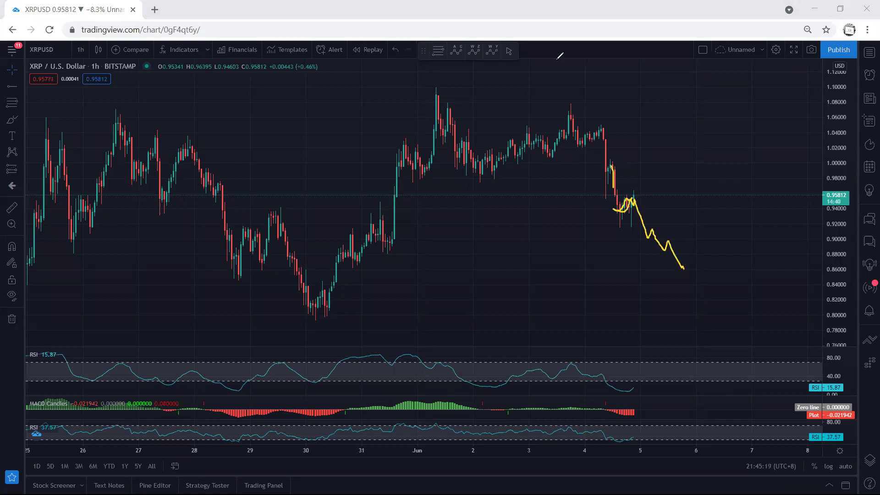
key("Escape")
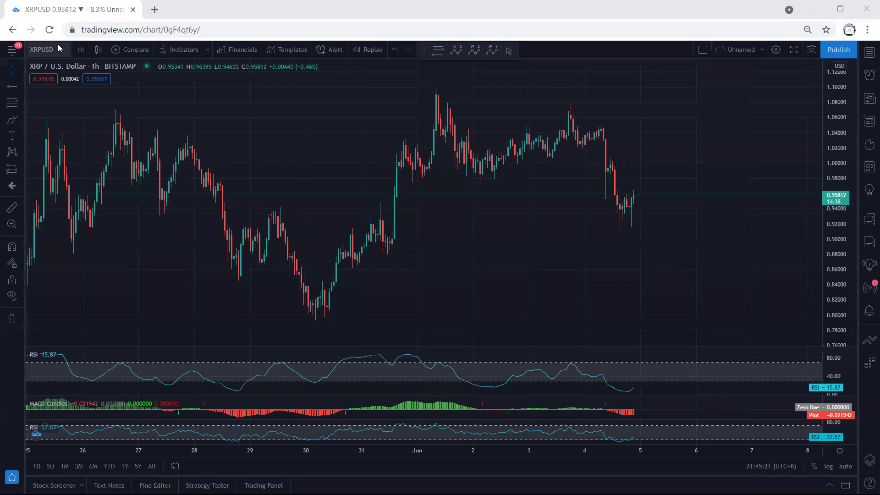
- Switch the chart to the daily timeframe and fit the price scale to the full candle range
left_click(81, 50)
left_click(87, 278)
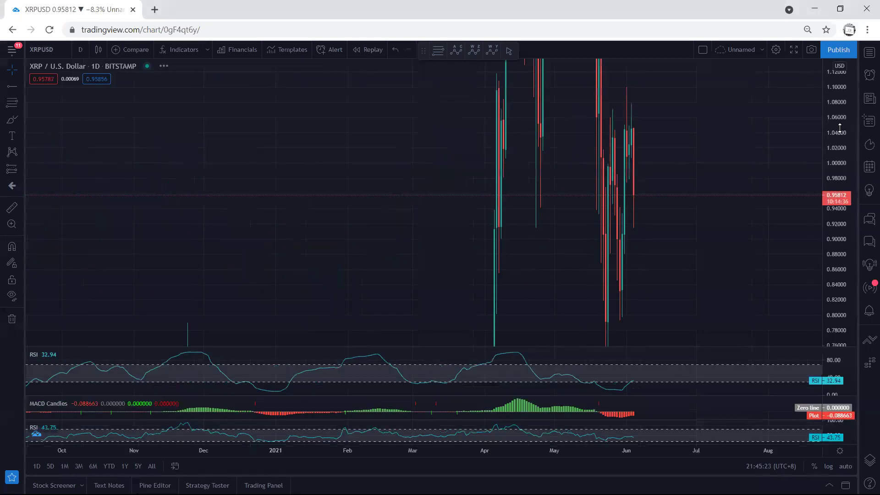
left_click_drag(746, 151, 712, 151)
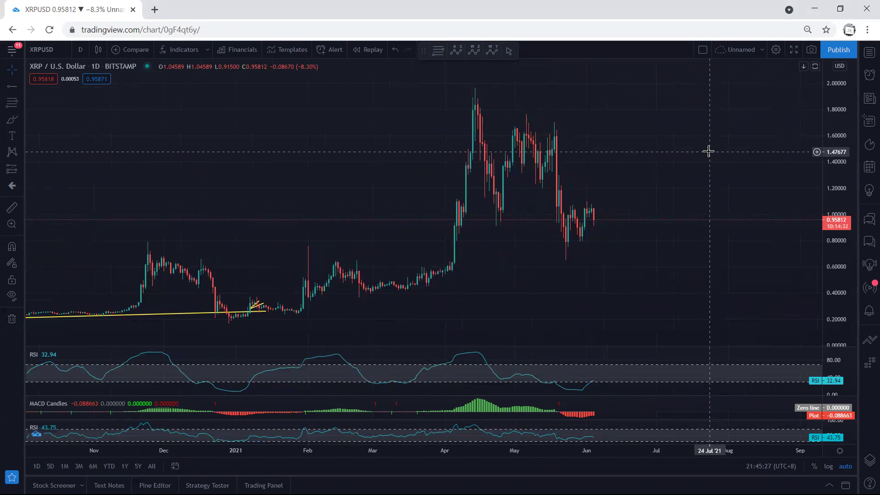
left_click_drag(677, 151, 589, 151)
- Trace the May sell-off and the swings into June freehand on the daily chart, and clear the traces
mouse_move(481, 136)
left_mouse_down()
mouse_move(480, 237)
mouse_move(495, 221)
mouse_move(504, 226)
mouse_move(513, 200)
mouse_move(495, 231)
mouse_move(514, 227)
mouse_move(528, 261)
mouse_move(506, 262)
left_mouse_up()
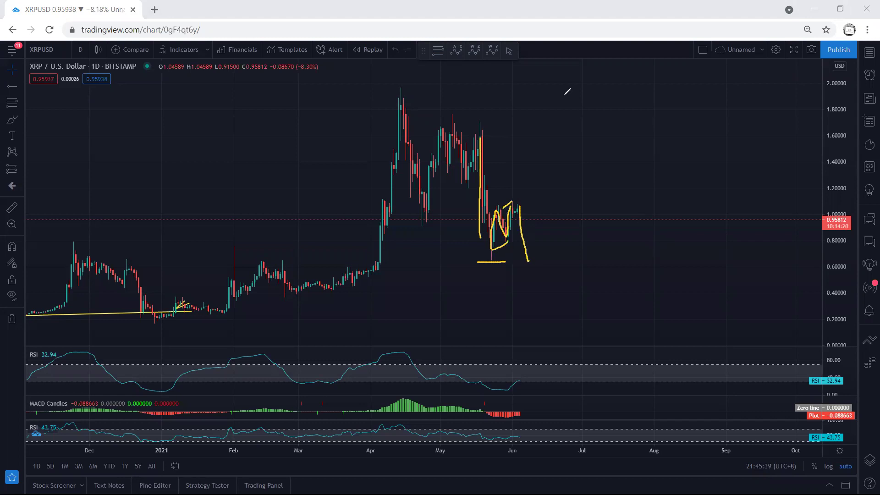
key("ctrl+shift+7")
mouse_move(487, 255)
left_mouse_down()
mouse_move(497, 209)
mouse_move(510, 219)
mouse_move(519, 204)
mouse_move(531, 225)
left_mouse_up()
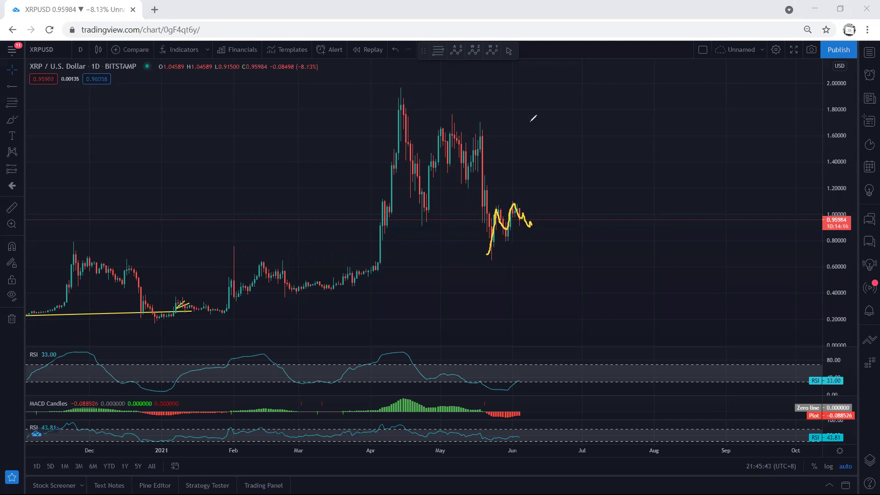
key("ctrl+z")
- Sketch a drop from the early June high and circle the steep May sell-off, and clear the markup
mouse_move(484, 256)
left_mouse_down()
mouse_move(556, 190)
mouse_move(488, 205)
mouse_move(501, 246)
left_mouse_up()
left_click_drag(513, 203, 533, 274)
left_click(548, 56)
mouse_move(485, 240)
left_mouse_down()
mouse_move(495, 216)
mouse_move(496, 155)
mouse_move(473, 177)
mouse_move(470, 212)
mouse_move(482, 233)
left_mouse_up()
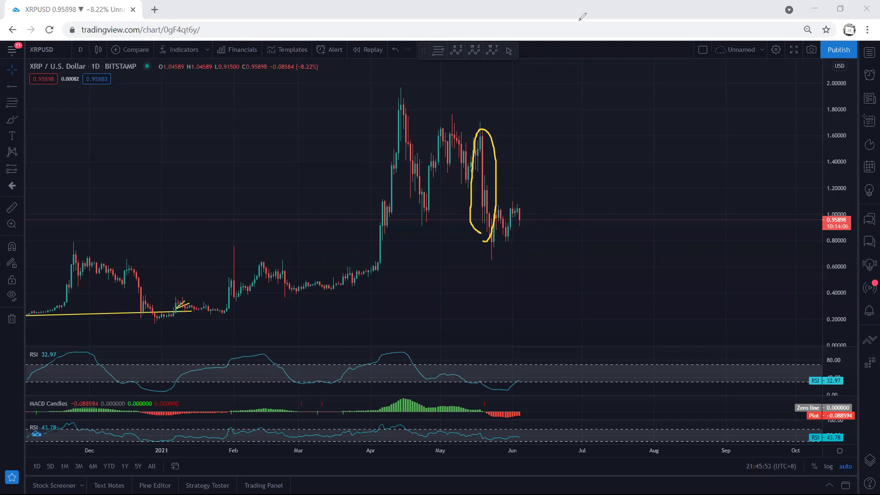
key("ctrl+z")
- Draw freehand lines along the April to May highs and the lows beneath them, and clear the lines
left_click_drag(401, 91, 474, 122)
mouse_move(422, 219)
left_mouse_down()
mouse_move(480, 251)
mouse_move(496, 236)
mouse_move(499, 209)
mouse_move(526, 219)
mouse_move(535, 205)
mouse_move(525, 220)
mouse_move(537, 228)
mouse_move(500, 206)
mouse_move(514, 202)
mouse_move(507, 238)
mouse_move(534, 226)
mouse_move(489, 249)
mouse_move(499, 207)
left_mouse_up()
key("e")
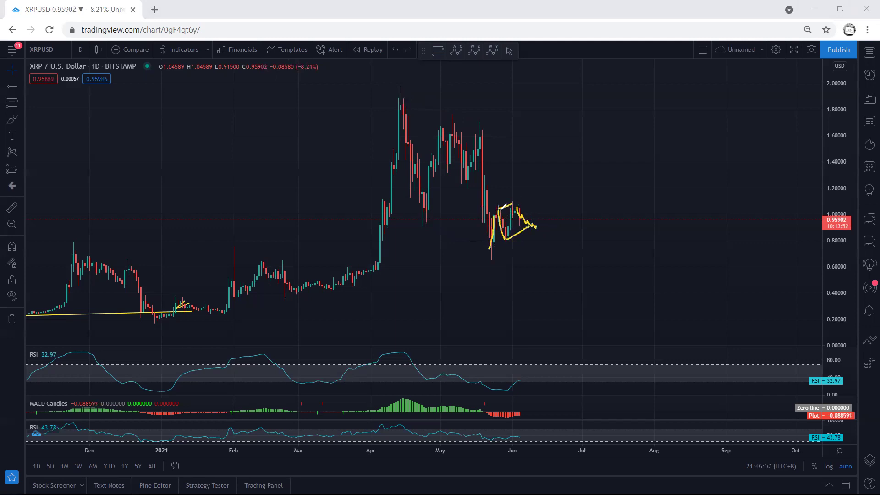
- Sketch a zigzag sideways consolidation from the late May low past the current daily candle, and clear it
left_click_drag(529, 234, 543, 196)
key("Delete")
mouse_move(496, 252)
left_mouse_down()
mouse_move(500, 214)
mouse_move(537, 226)
mouse_move(556, 201)
mouse_move(566, 207)
left_mouse_up()
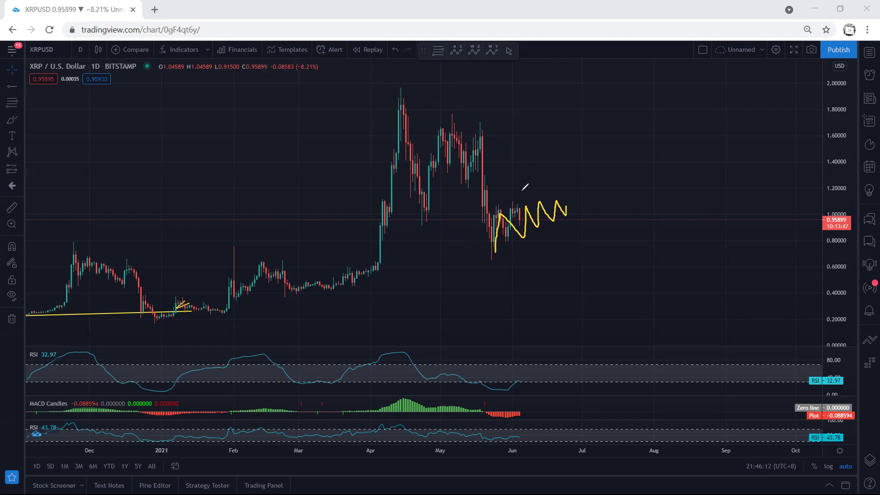
key("ctrl+z")
- Outline the late May to June highs and lows with an arrow falling to the May low, and clear the markup
left_click_drag(493, 206, 512, 203)
mouse_move(491, 253)
left_mouse_down()
mouse_move(506, 237)
mouse_move(522, 242)
mouse_move(525, 262)
mouse_move(498, 261)
mouse_move(507, 260)
left_mouse_up()
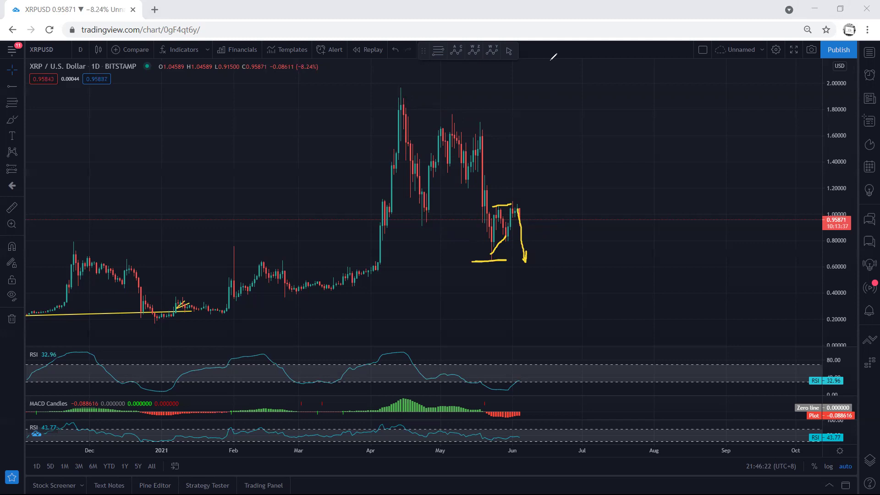
key("Escape")
- Switch the chart to the 4-hour timeframe and adjust the price scale to frame the two yellow trend lines
left_click(80, 49)
left_click(74, 246)
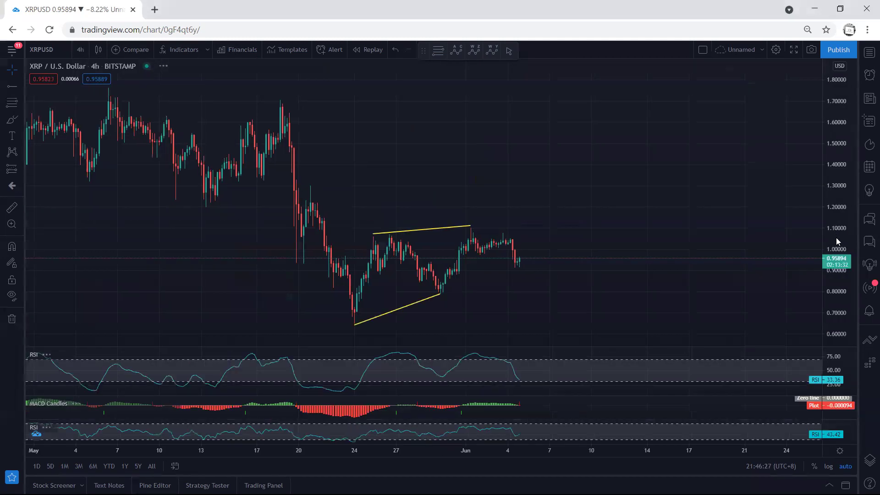
left_click_drag(674, 301, 679, 291)
left_click_drag(811, 296, 805, 259)
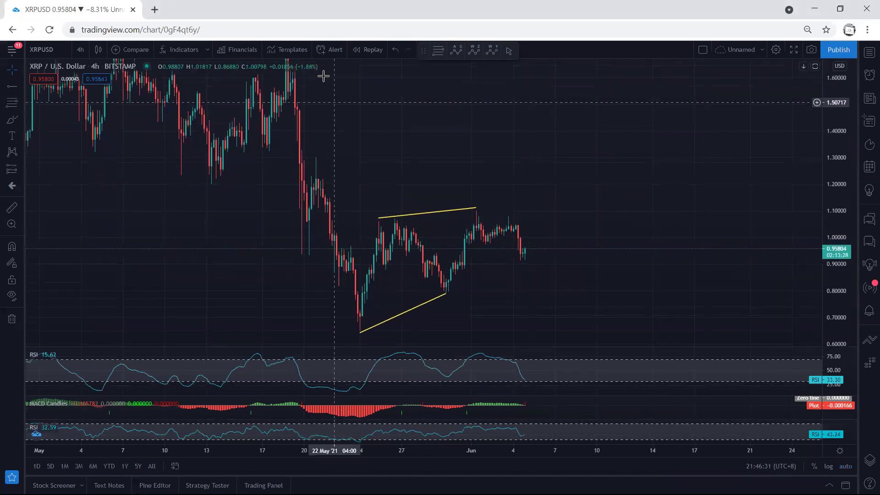
left_click_drag(483, 243, 488, 235)
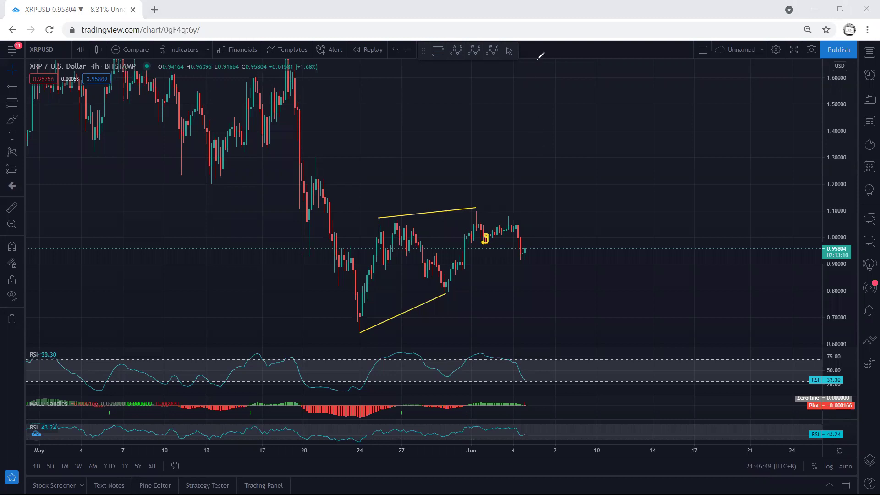
key("Escape")
left_click_drag(833, 109, 833, 136)
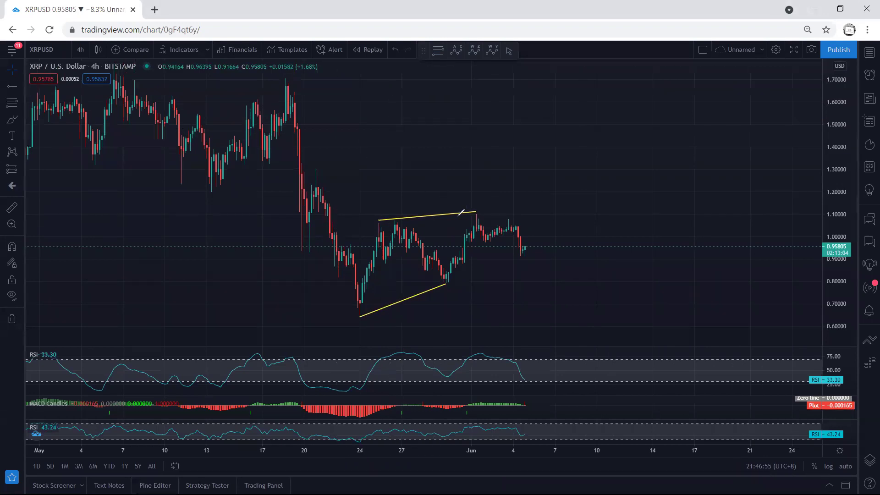
- Trace the May decline, the swings between the trend lines and a projected fall on the 4-hour chart, and clear the traces
left_click_drag(360, 301, 475, 218)
left_click_drag(285, 100, 343, 285)
left_click_drag(475, 211, 556, 298)
left_click_drag(344, 314, 398, 314)
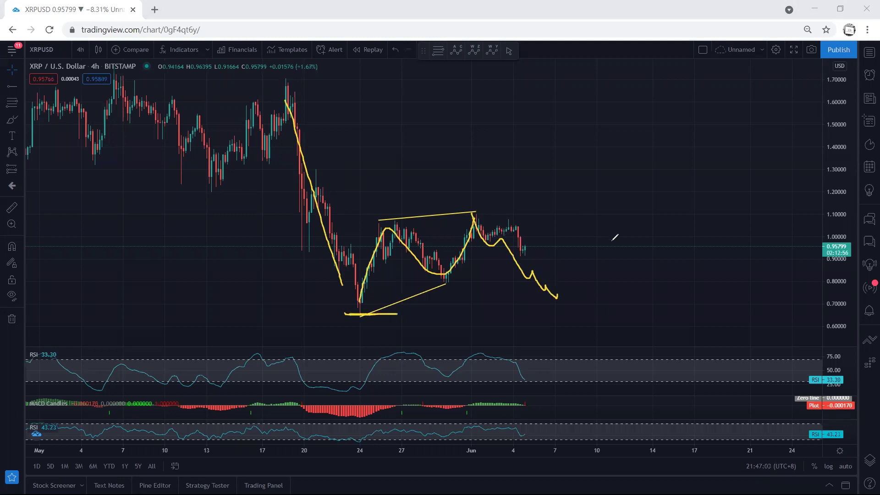
key("ctrl+shift+5")
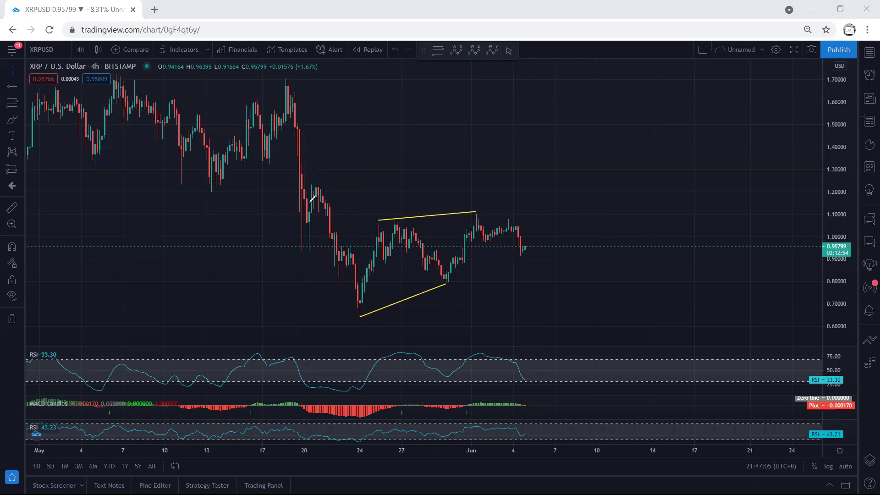
- Trace the rise from the May 24 low, the late May fall and a projected early June decline, and clear the traces
left_click_drag(355, 305, 380, 231)
mouse_move(485, 235)
left_mouse_down()
mouse_move(500, 232)
mouse_move(540, 265)
left_mouse_up()
left_click_drag(406, 222, 446, 278)
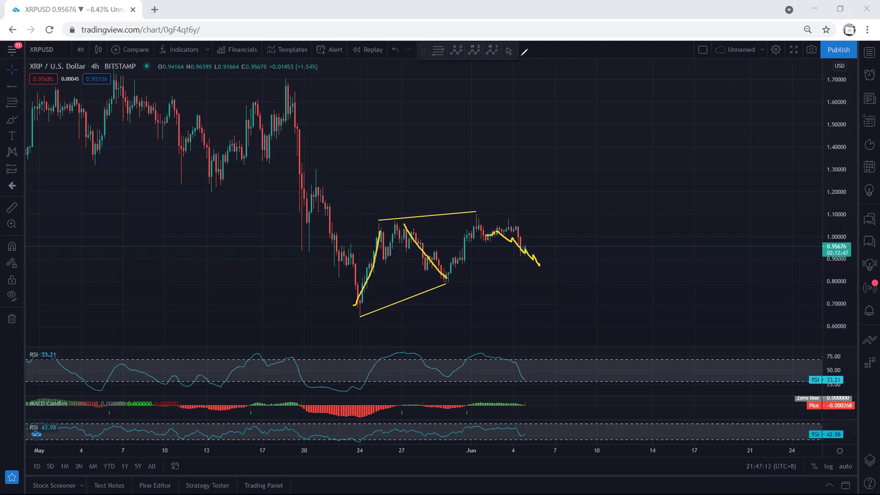
key("Delete")
- Outline the late May rally, the highs along the upper trend line and rising lows ending in an upward breakout, and clear the outline
left_click_drag(395, 220, 477, 213)
left_click_drag(442, 281, 524, 266)
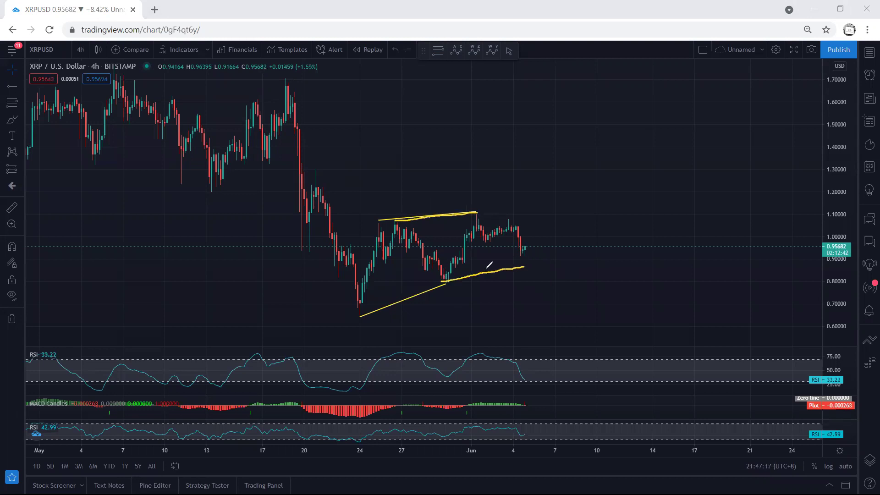
left_click_drag(359, 303, 396, 225)
left_click_drag(524, 266, 554, 200)
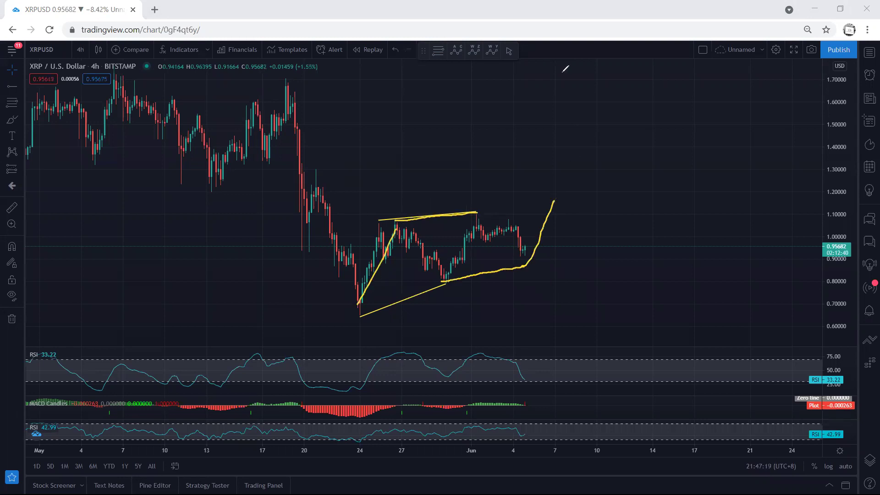
key("ctrl+z")
key("ctrl+z")
key("ctrl+z")
key("ctrl+z")
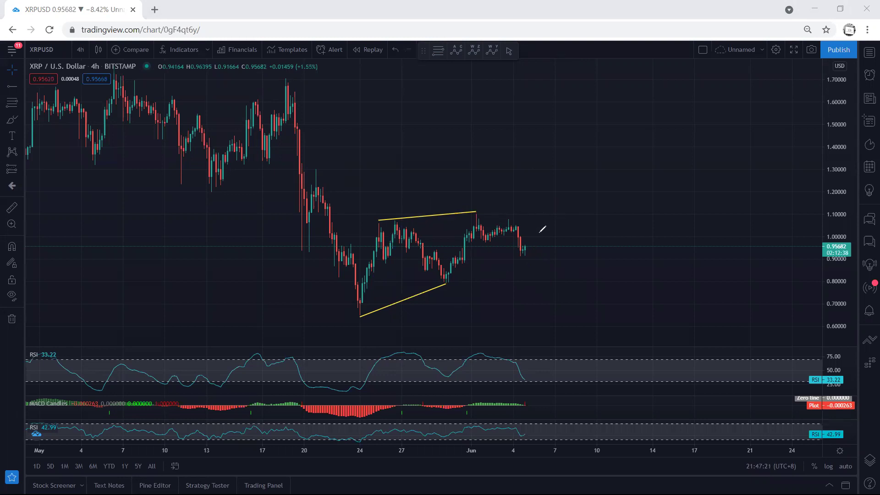
- Sketch an early June fall to the underlined May low, clear it, and sketch and clear an alternative rise from the current candles
left_click_drag(513, 229, 546, 315)
left_click_drag(337, 321, 387, 317)
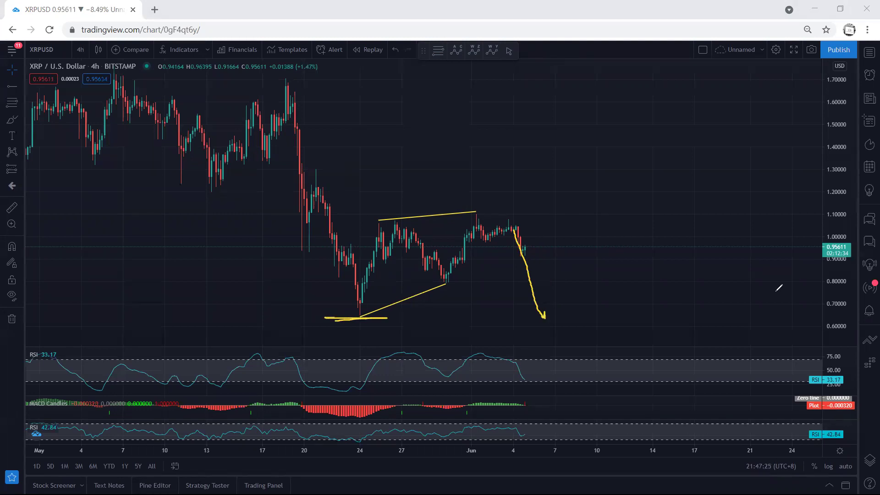
key("ctrl+z")
key("ctrl+z")
key("ctrl+z")
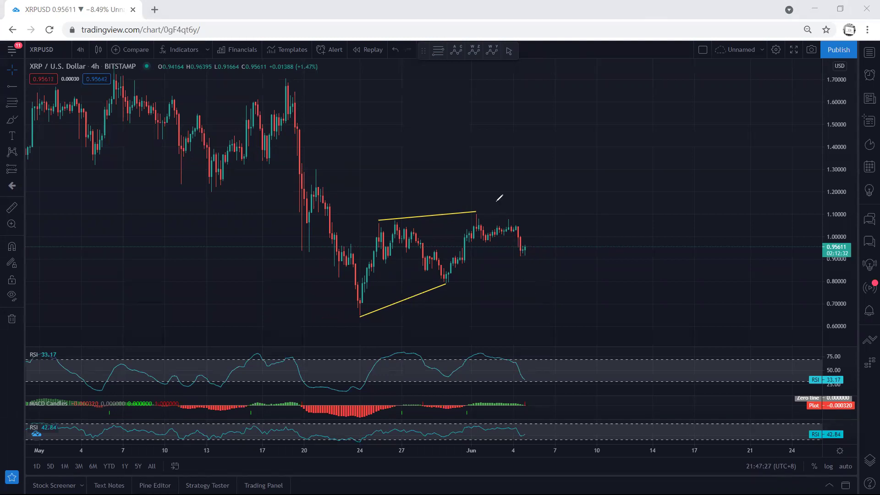
mouse_move(509, 239)
left_mouse_down()
mouse_move(556, 268)
mouse_move(586, 168)
mouse_move(595, 179)
left_mouse_up()
key("ctrl+z")
- Box the June portion of the RSI and MACD indicators, then sketch a further price dip with a rebound, clearing each annotation
mouse_move(470, 351)
left_mouse_down()
mouse_move(467, 404)
mouse_move(514, 417)
mouse_move(548, 348)
mouse_move(484, 337)
left_mouse_up()
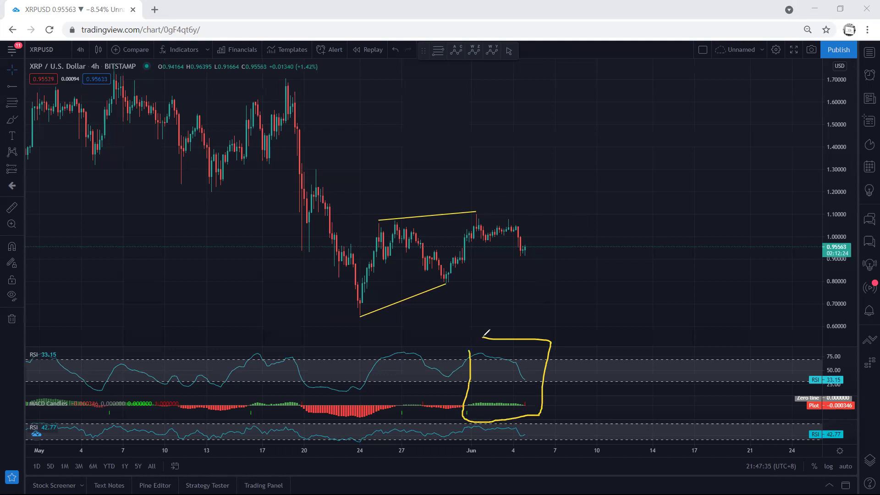
key("ctrl+z")
mouse_move(517, 226)
left_mouse_down()
mouse_move(519, 251)
mouse_move(531, 239)
mouse_move(549, 270)
mouse_move(579, 205)
left_mouse_up()
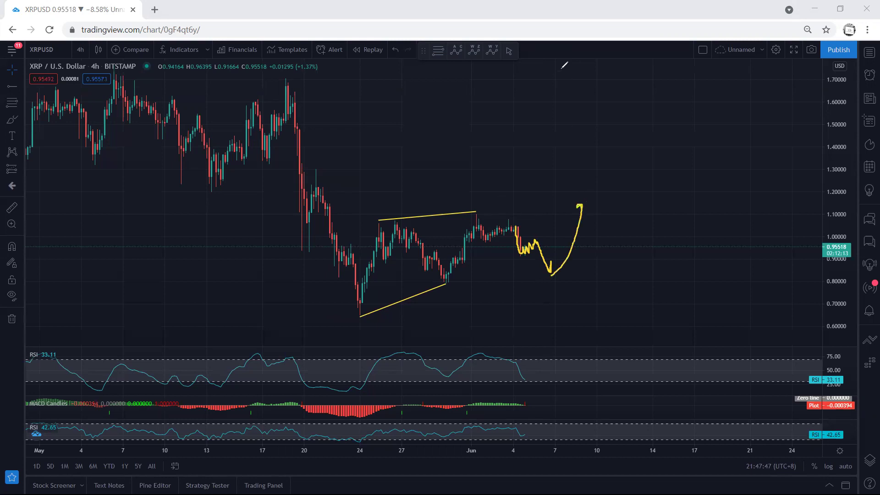
key("Delete")
- Underline the late May low, sketch projected declines from the current candles, box the latest RSI and MACD readings, and clear all markup
left_click_drag(434, 285, 451, 284)
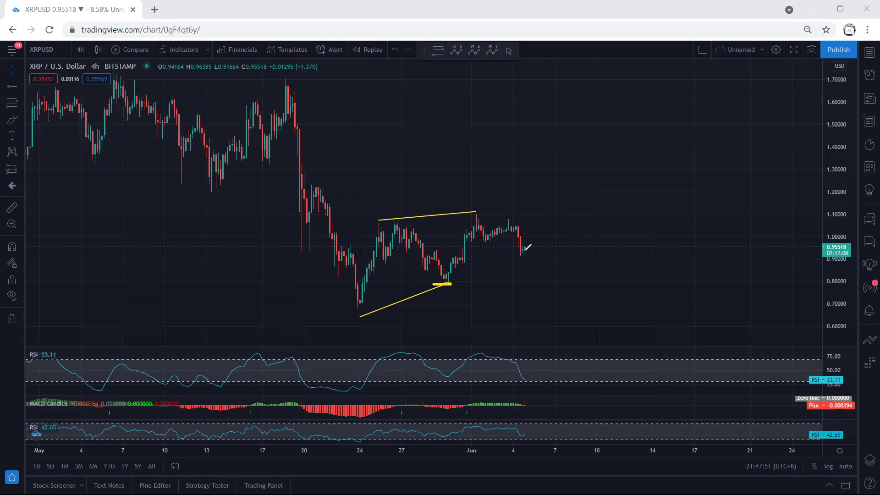
mouse_move(520, 251)
left_mouse_down()
mouse_move(541, 241)
mouse_move(553, 279)
mouse_move(556, 270)
left_mouse_up()
mouse_move(500, 346)
left_mouse_down()
mouse_move(502, 384)
mouse_move(526, 420)
mouse_move(567, 348)
mouse_move(500, 344)
left_mouse_up()
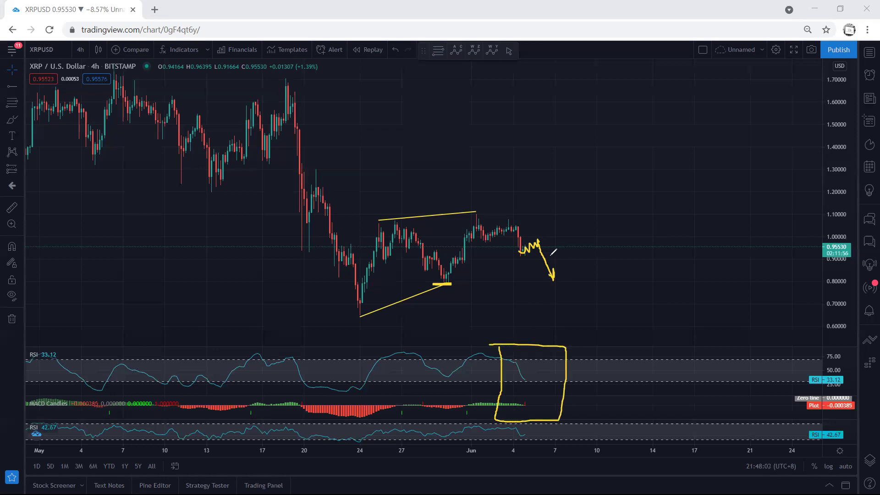
left_click_drag(538, 252, 571, 306)
key("e")
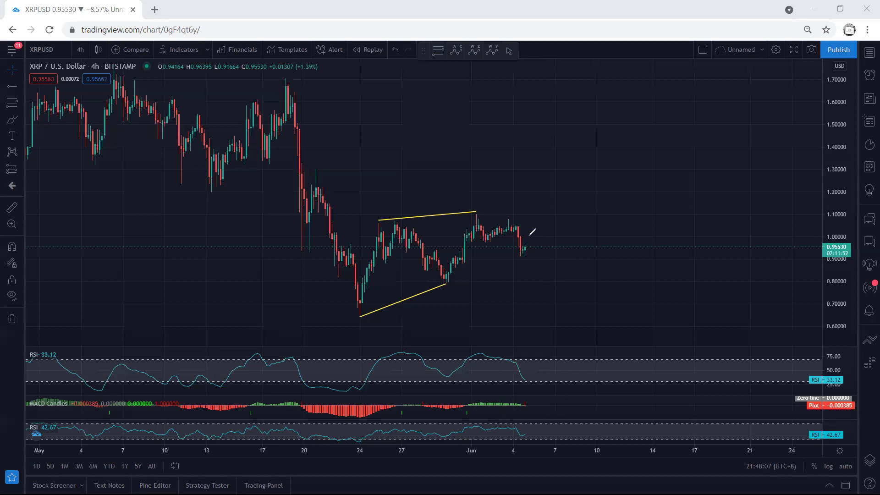
- Sketch the early June drop with a brief consolidation and further fall, clear it, and sketch and clear a short rise at the current candle
mouse_move(515, 226)
left_mouse_down()
mouse_move(518, 250)
mouse_move(531, 243)
mouse_move(547, 263)
left_mouse_up()
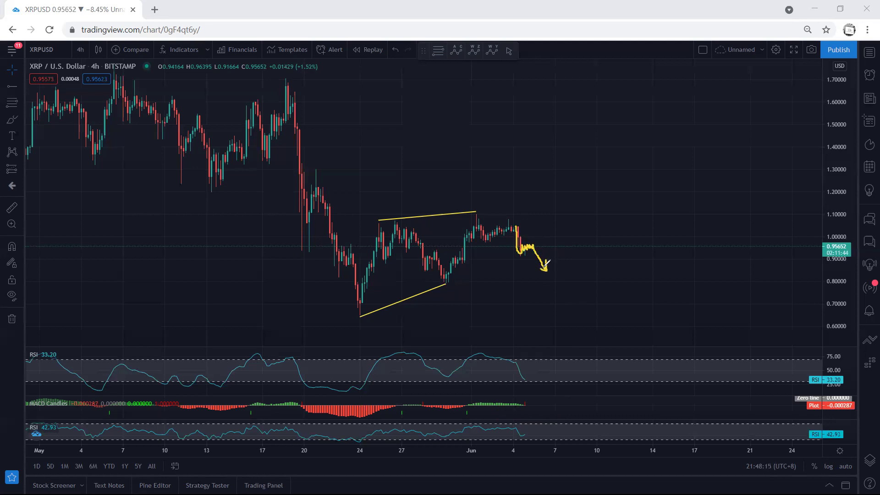
key("ctrl+z")
left_click_drag(524, 249, 534, 227)
key("ctrl+z")
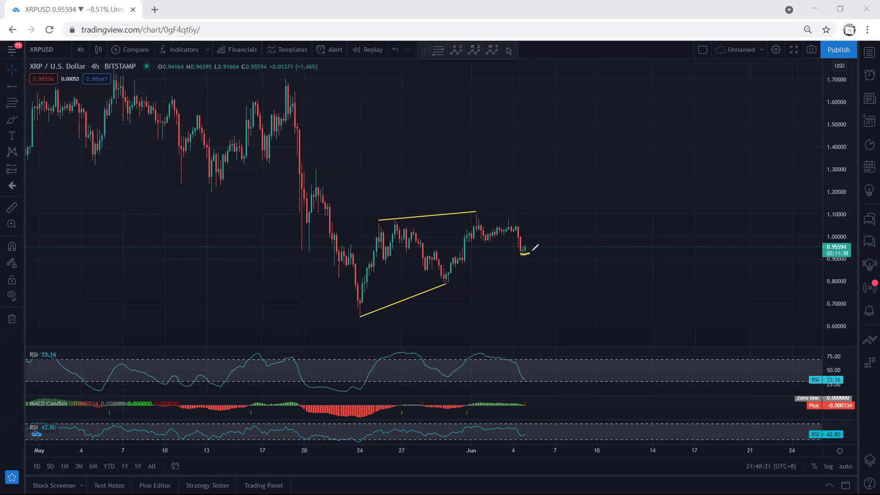
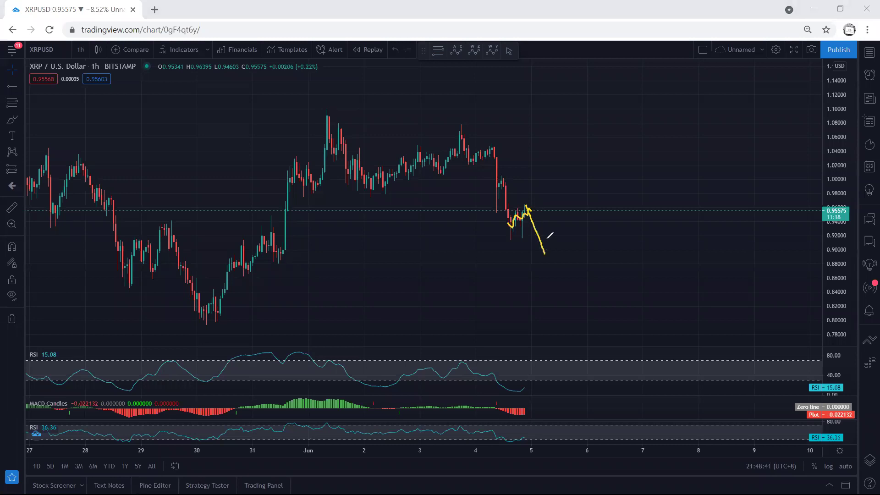
- Circle the latest candles, underline and circle their 4 June lows, and sketch a zigzag rise from them, clearing each annotation
key("ctrl+z")
mouse_move(505, 229)
left_mouse_down()
mouse_move(526, 234)
mouse_move(532, 197)
mouse_move(503, 227)
mouse_move(512, 237)
left_mouse_up()
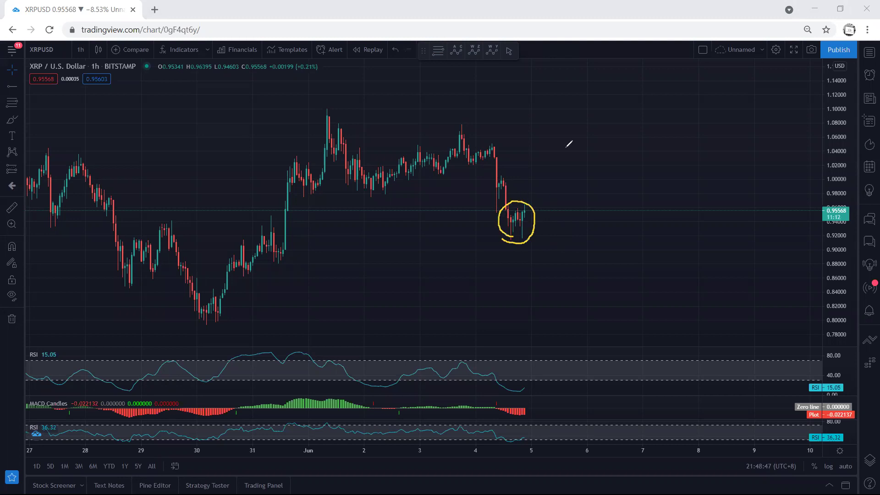
key("ctrl+z")
mouse_move(500, 239)
left_mouse_down()
mouse_move(542, 240)
mouse_move(521, 220)
mouse_move(504, 231)
mouse_move(528, 239)
left_mouse_up()
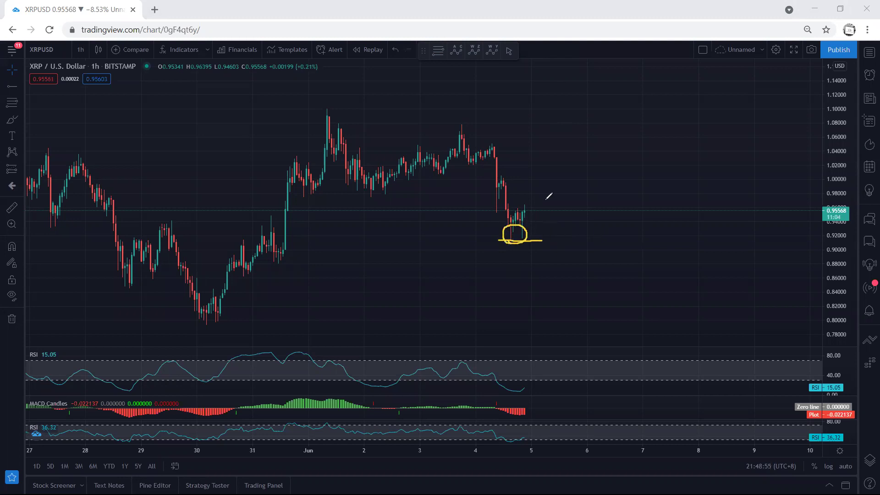
key("Delete")
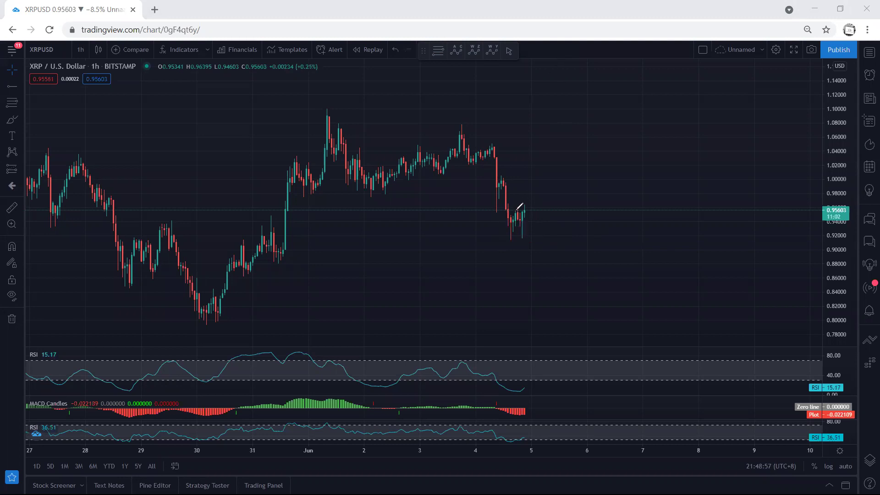
left_click_drag(510, 221, 567, 189)
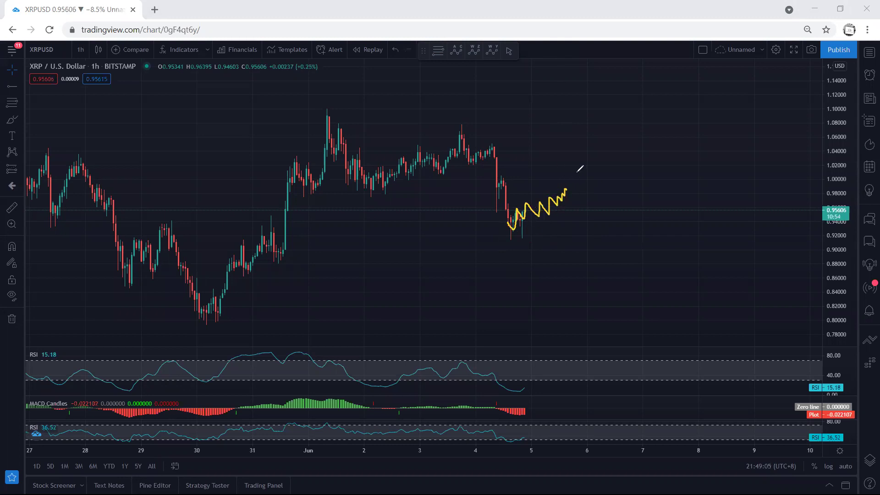
key("ctrl+shift+6")
- Trace the 2–3 June climb and the following swing with their lows underlined, sketch a comparable rise and drop from the current candles, and clear all markup
left_click_drag(365, 183, 437, 157)
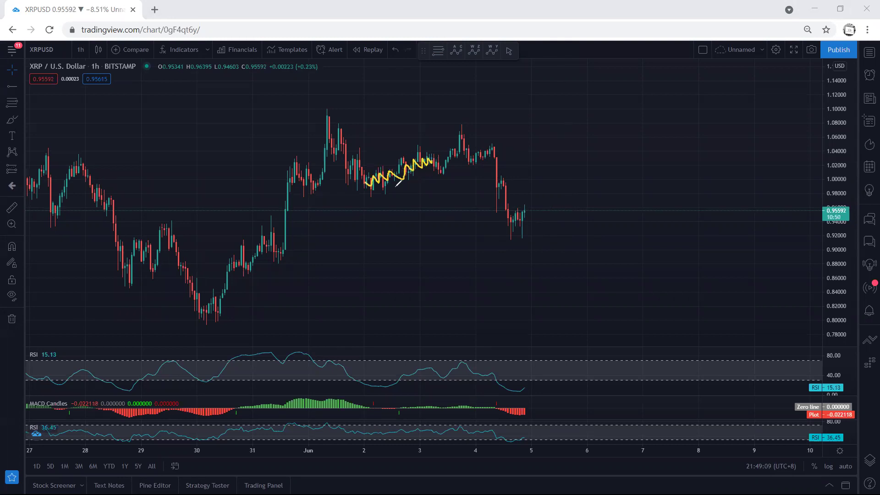
left_click_drag(351, 198, 391, 198)
mouse_move(461, 133)
left_mouse_down()
mouse_move(477, 161)
mouse_move(492, 149)
mouse_move(497, 165)
mouse_move(478, 163)
left_mouse_up()
left_click_drag(371, 183, 441, 154)
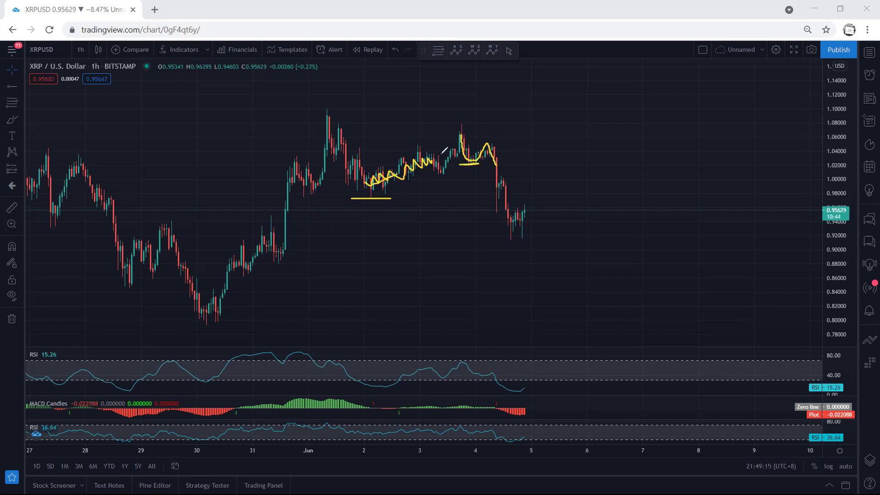
left_click_drag(355, 198, 408, 198)
mouse_move(510, 212)
left_mouse_down()
mouse_move(568, 185)
mouse_move(593, 244)
left_mouse_up()
mouse_move(505, 231)
left_mouse_down()
mouse_move(576, 212)
mouse_move(516, 202)
mouse_move(514, 235)
mouse_move(488, 238)
mouse_move(526, 238)
left_mouse_up()
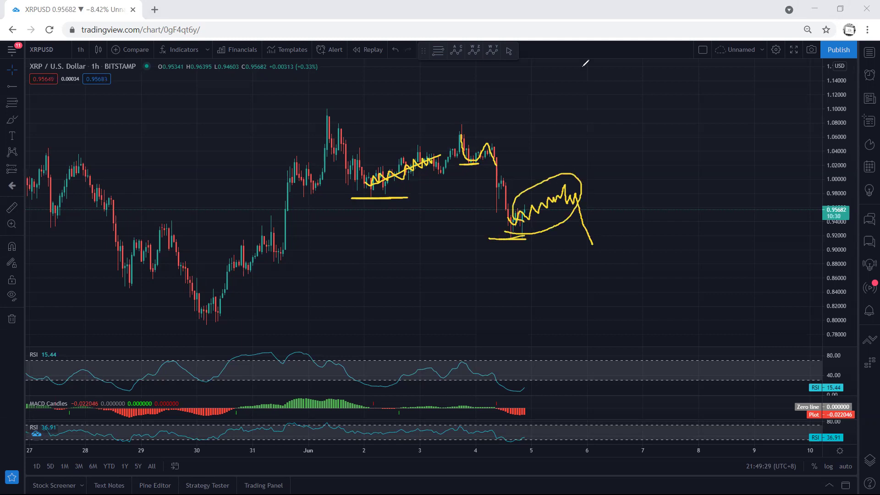
key("Delete")
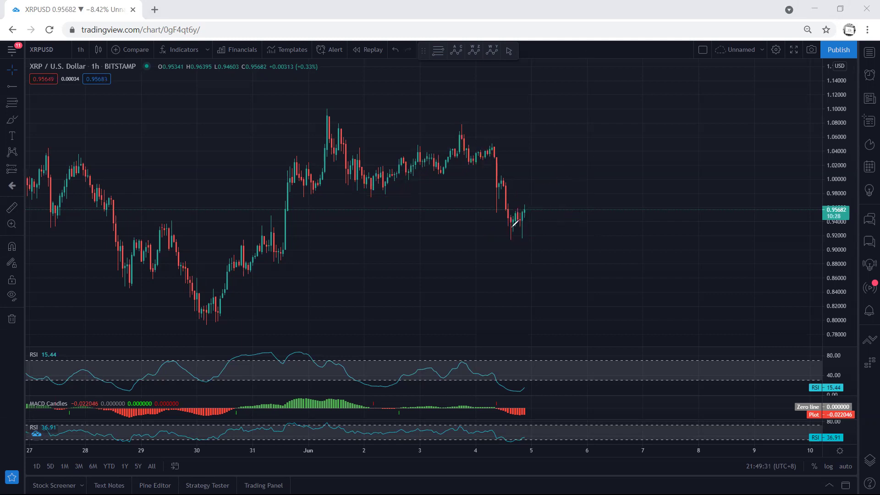
- Underline the 4 June low, sketch a dip below it with a steep rebound to about 1.03, and clear the markup
left_click_drag(495, 242, 533, 242)
mouse_move(524, 207)
left_mouse_down()
mouse_move(548, 276)
mouse_move(561, 157)
left_mouse_up()
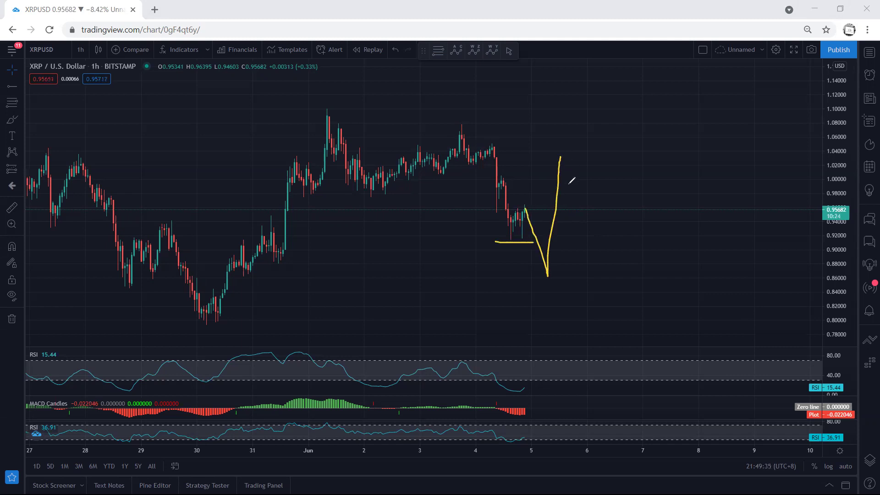
left_click(555, 60)
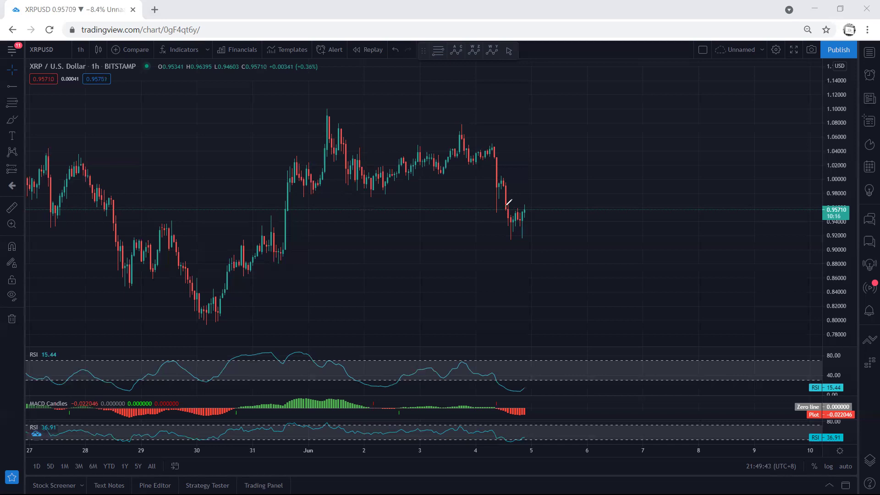
- Mark the small zigzag at the latest candles, circle the brief 4 June pause near 1.00, and clear both annotations
mouse_move(517, 245)
left_mouse_down()
mouse_move(527, 232)
mouse_move(514, 226)
mouse_move(507, 238)
mouse_move(521, 244)
mouse_move(526, 212)
left_mouse_up()
key("ctrl+z")
mouse_move(493, 182)
left_mouse_down()
mouse_move(515, 172)
mouse_move(494, 189)
left_mouse_up()
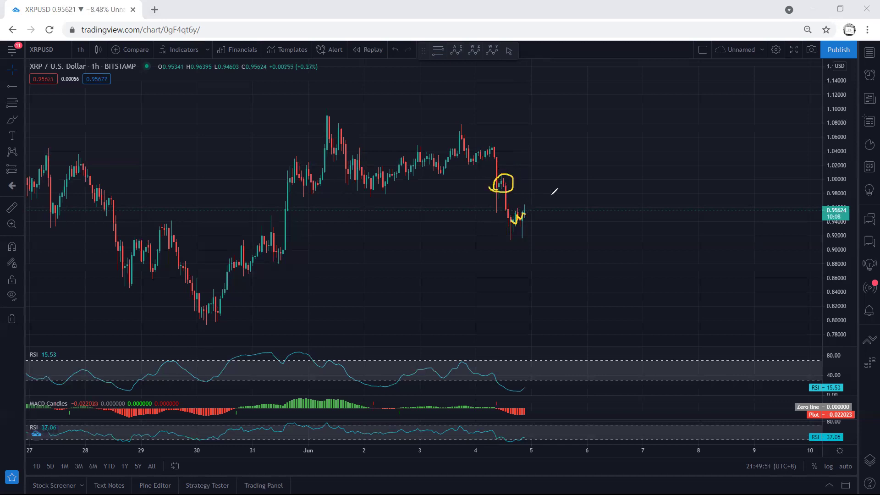
key("ctrl+z")
key("ctrl+z")
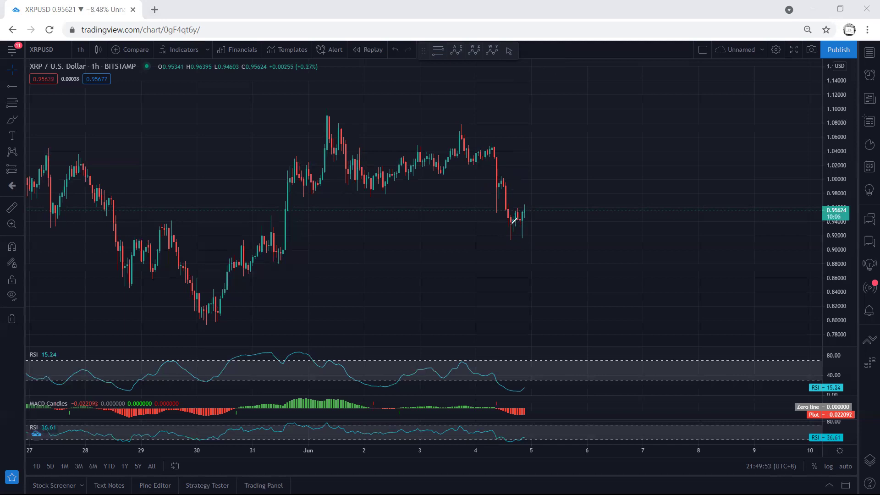
- Sketch alternative gradual zigzag rises from the current candles to about 0.97, clearing each one
left_click_drag(509, 219, 571, 202)
key("ctrl+z")
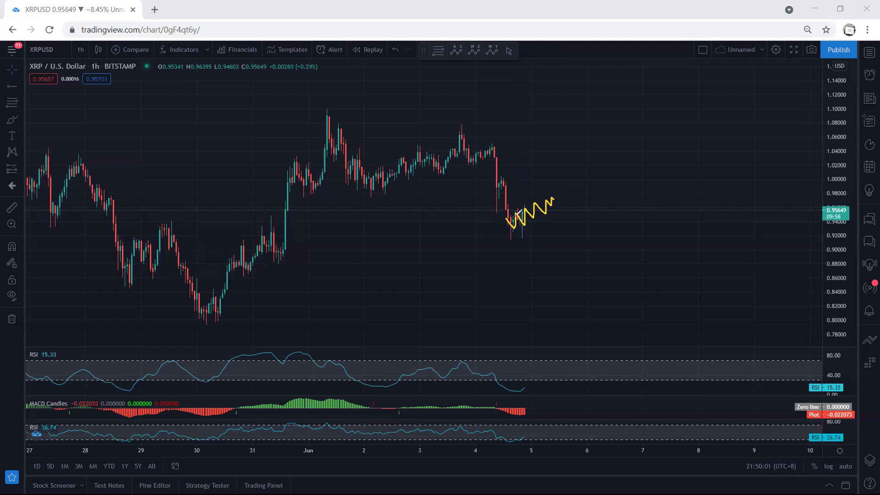
key("ctrl+z")
left_click_drag(534, 196, 533, 183)
key("ctrl+z")
mouse_move(512, 219)
left_mouse_down()
mouse_move(556, 197)
mouse_move(582, 199)
left_mouse_up()
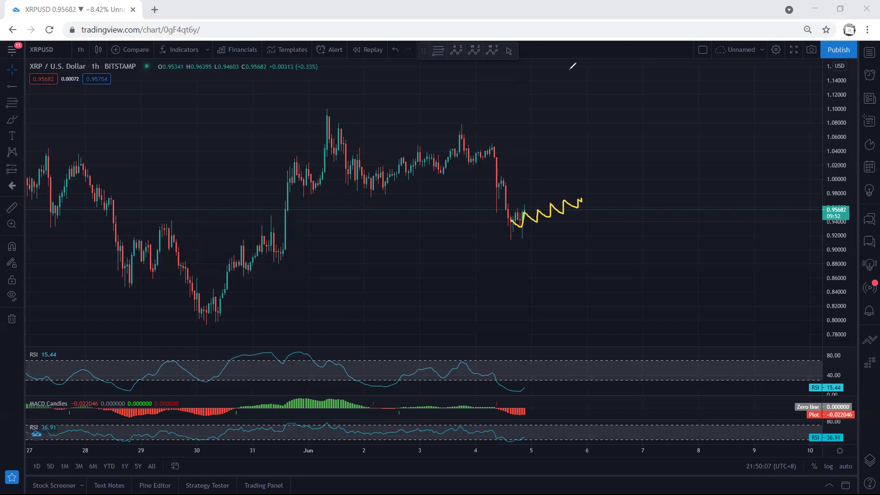
key("ctrl+z")
- Sketch a steep rise from the current candles with a pause near 1.00 and an arrow to about 1.06, and clear it
left_click_drag(518, 222, 547, 152)
key("ctrl+z")
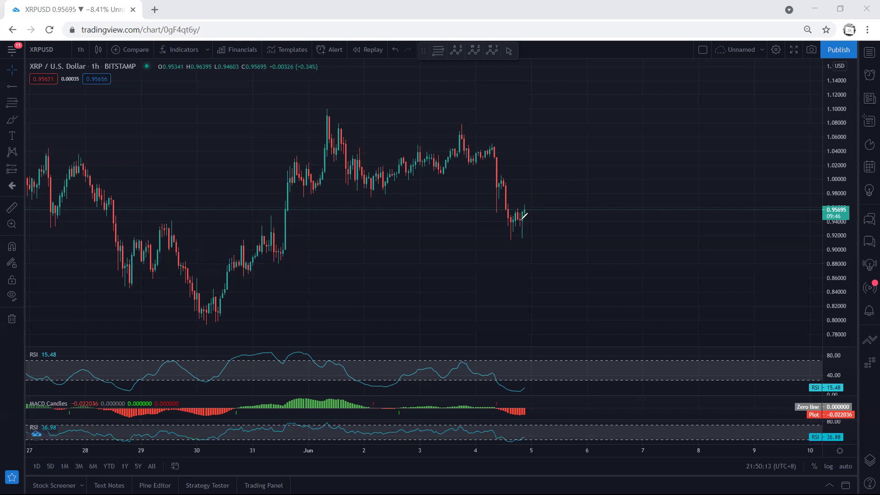
mouse_move(520, 222)
left_mouse_down()
mouse_move(527, 179)
mouse_move(549, 180)
mouse_move(533, 188)
mouse_move(548, 183)
mouse_move(553, 133)
mouse_move(556, 139)
left_mouse_up()
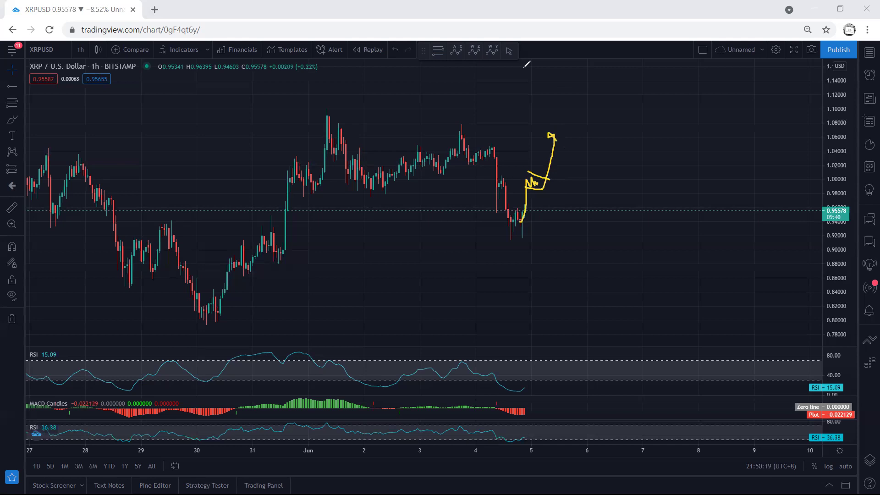
key("ctrl+z")
- Sketch and circle a zigzag rise from the current candles, add a falling arrow to about 0.86, and clear the markup
left_click_drag(505, 223, 558, 192)
mouse_move(508, 223)
left_mouse_down()
mouse_move(563, 201)
mouse_move(527, 192)
mouse_move(511, 223)
left_mouse_up()
mouse_move(557, 192)
left_mouse_down()
mouse_move(590, 275)
mouse_move(578, 278)
mouse_move(583, 270)
left_mouse_up()
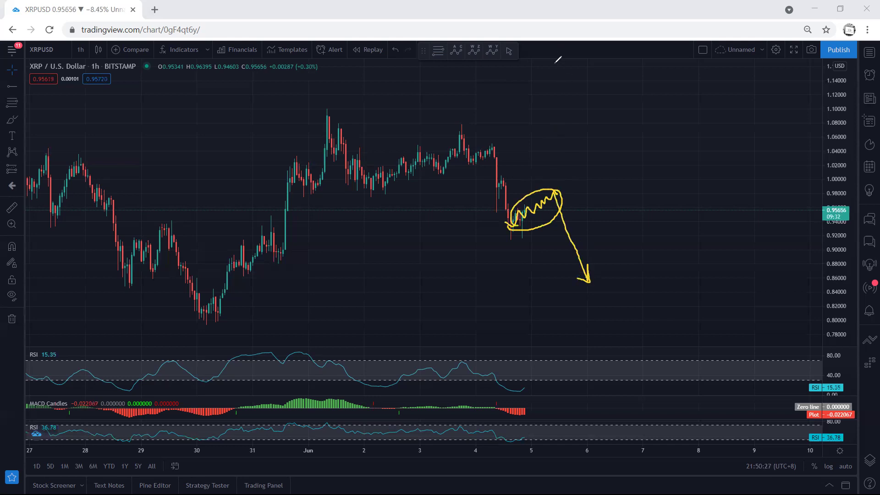
key("Delete")
- Sketch steep declines from the current candle, mark the area beneath the 4 June low, and clear all markup
left_click_drag(526, 205, 546, 259)
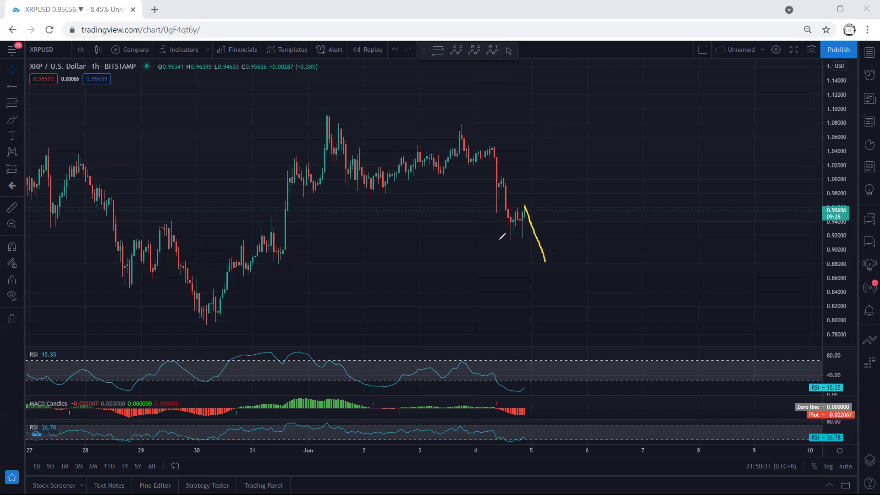
mouse_move(490, 244)
left_mouse_down()
mouse_move(531, 241)
mouse_move(496, 263)
left_mouse_up()
left_click_drag(501, 228, 533, 269)
key("Delete")
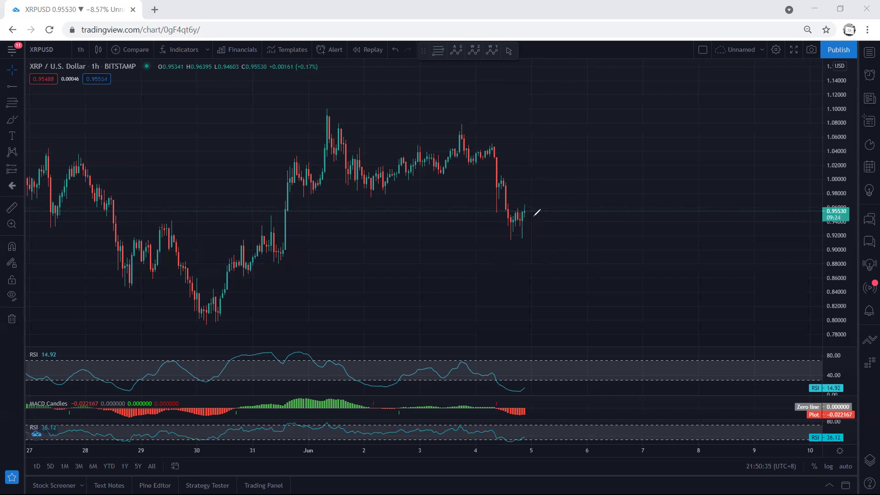
mouse_move(527, 207)
left_mouse_down()
mouse_move(551, 281)
mouse_move(540, 283)
left_mouse_up()
key("Escape")
- Trace the wavy price climb from 2 to 4 June and clear the trace
mouse_move(222, 154)
left_mouse_down()
mouse_move(318, 131)
mouse_move(347, 142)
left_mouse_up()
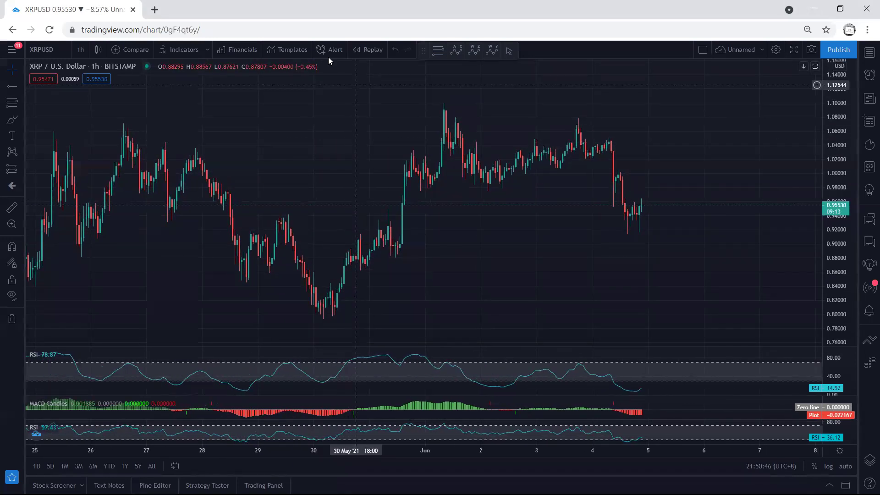
left_click_drag(478, 170, 607, 140)
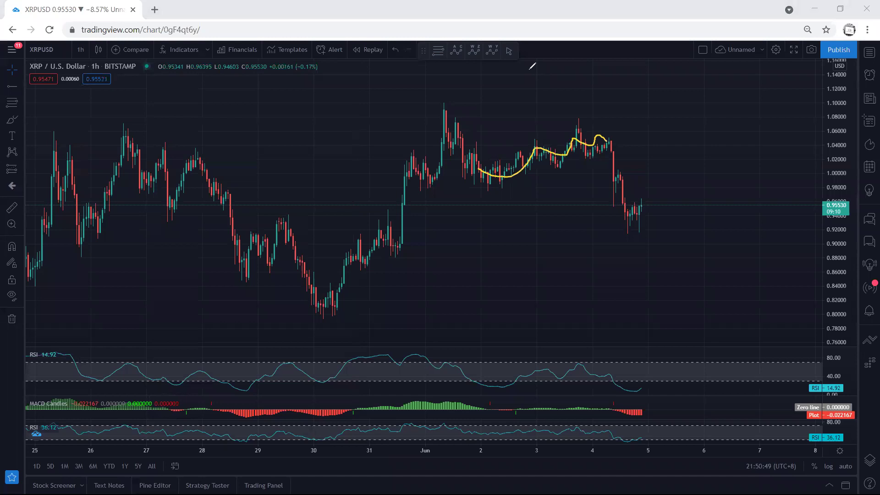
key("Escape")
- Mark the late May decline, the June pullback and the climb from the 30 May low on a wider view, and clear the markup
left_click_drag(302, 110, 333, 117)
scroll(333, 117, "down", 1)
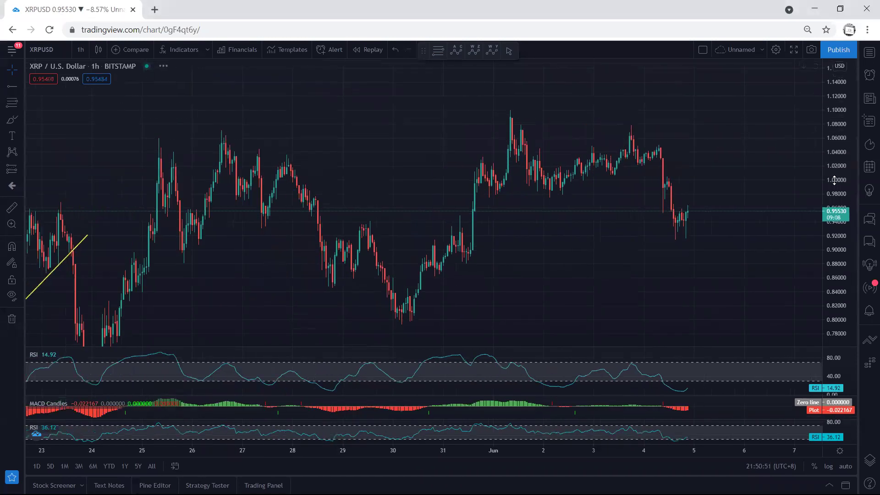
left_click_drag(834, 179, 835, 220)
scroll(548, 279, "down", 1)
left_click_drag(597, 264, 562, 257)
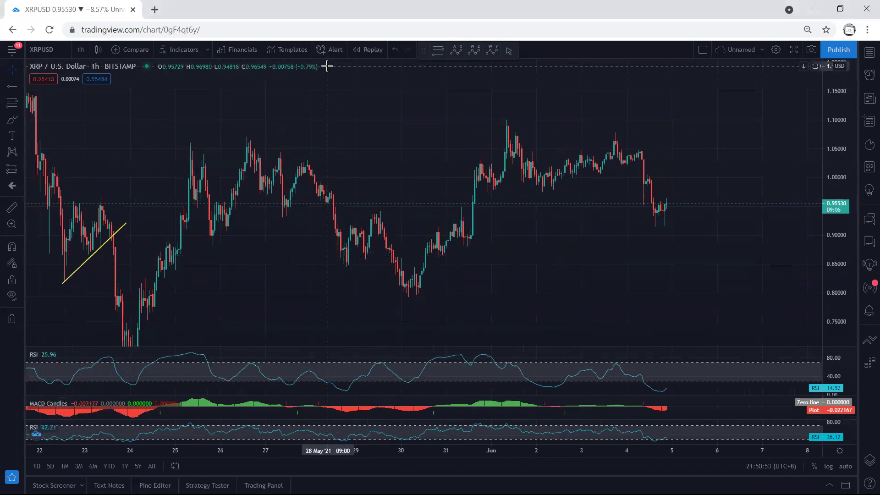
mouse_move(646, 216)
left_mouse_down()
mouse_move(672, 203)
mouse_move(758, 274)
left_mouse_up()
left_click_drag(507, 122, 694, 248)
left_click_drag(183, 161, 389, 267)
left_click_drag(191, 149, 197, 149)
left_click_drag(462, 124, 495, 127)
mouse_move(421, 302)
left_mouse_down()
mouse_move(754, 251)
mouse_move(778, 105)
left_mouse_up()
mouse_move(720, 263)
left_mouse_down()
mouse_move(754, 94)
mouse_move(721, 211)
mouse_move(751, 241)
left_mouse_up()
key("Escape")
- Sketch a stepped zigzag rise from the 4 June low to about 0.99 and clear it
scroll(365, 133, "up", 1)
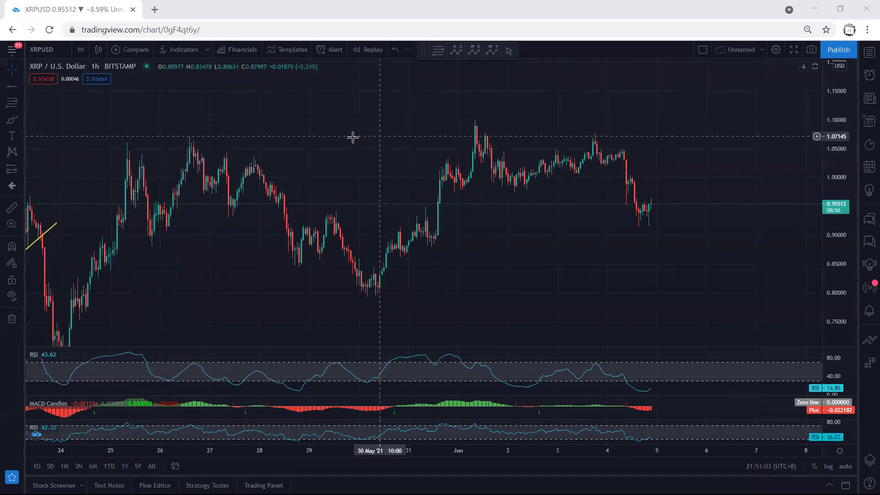
left_click_drag(338, 138, 204, 139)
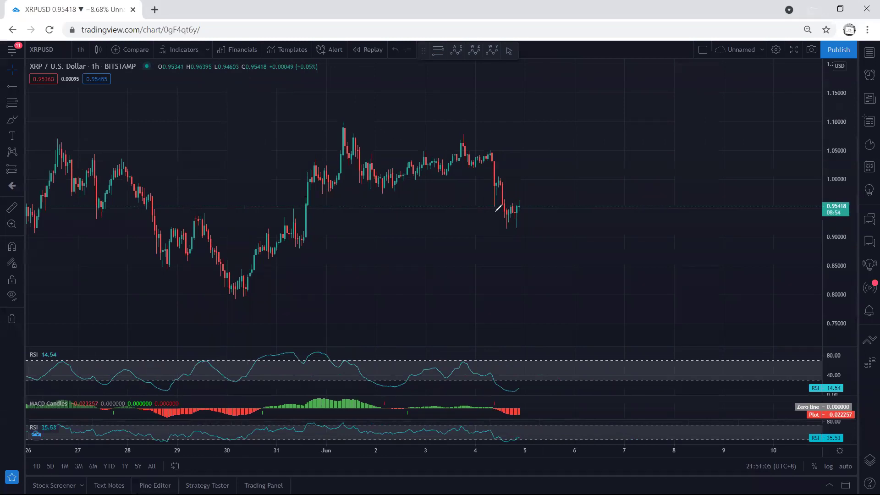
mouse_move(533, 213)
left_mouse_down()
mouse_move(509, 215)
mouse_move(540, 188)
mouse_move(516, 188)
mouse_move(533, 188)
mouse_move(534, 197)
mouse_move(569, 179)
left_mouse_up()
key("ctrl+z")
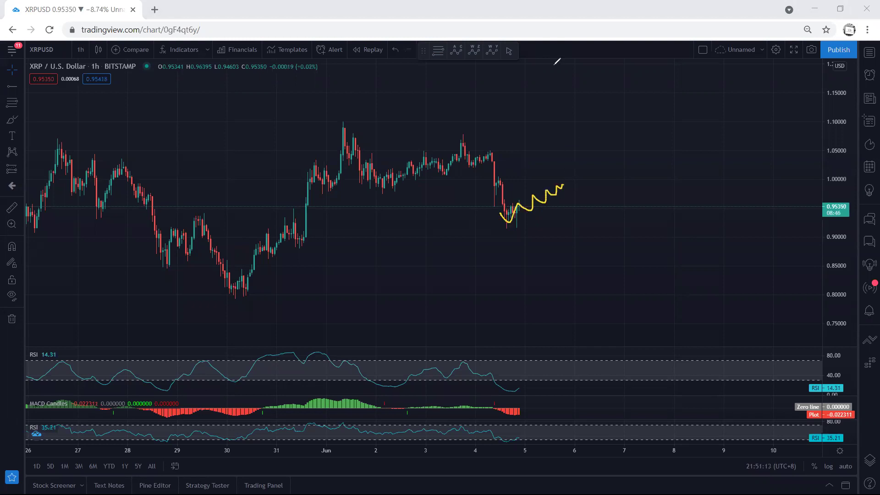
key("ctrl+z")
- Sketch a falling arrow from the current candle to about 0.87 and a short rise, clearing each
left_click_drag(519, 201, 538, 248)
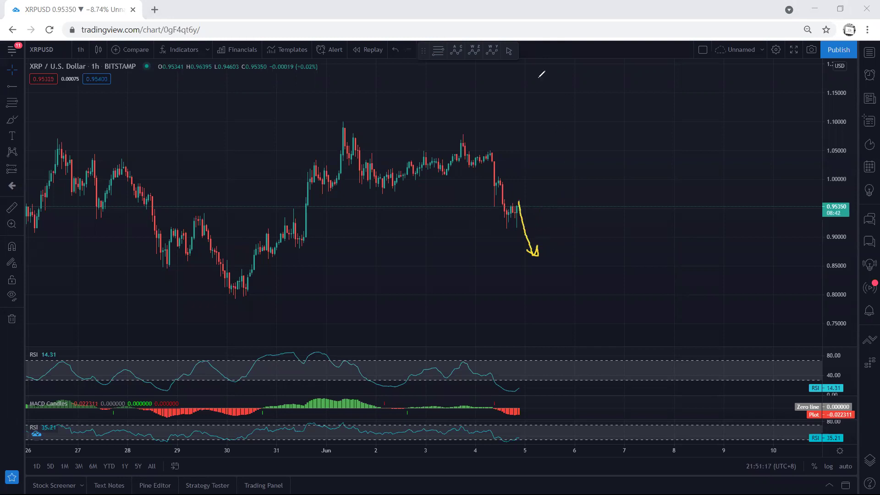
key("ctrl+z")
left_click_drag(518, 206, 526, 176)
key("ctrl+z")
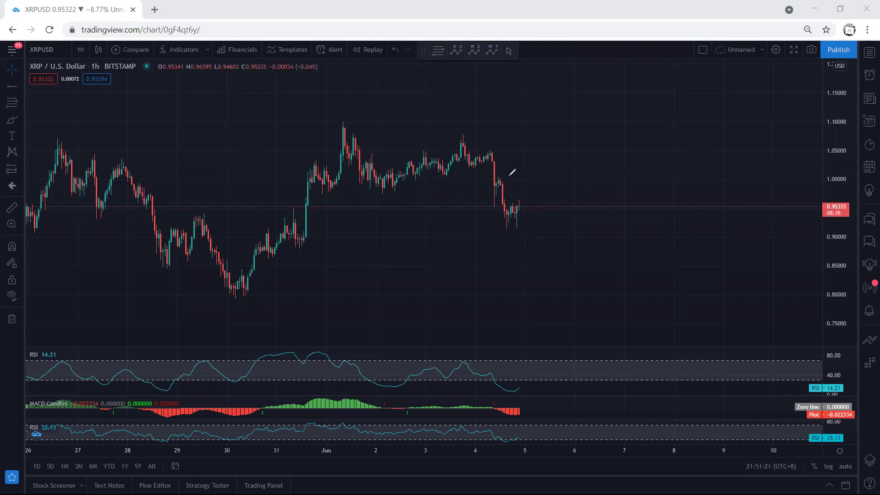
- Sketch a rise with a boxed pause and an arrow to about 1.05, circle and point to it, and clear the markup
left_click_drag(516, 215, 553, 155)
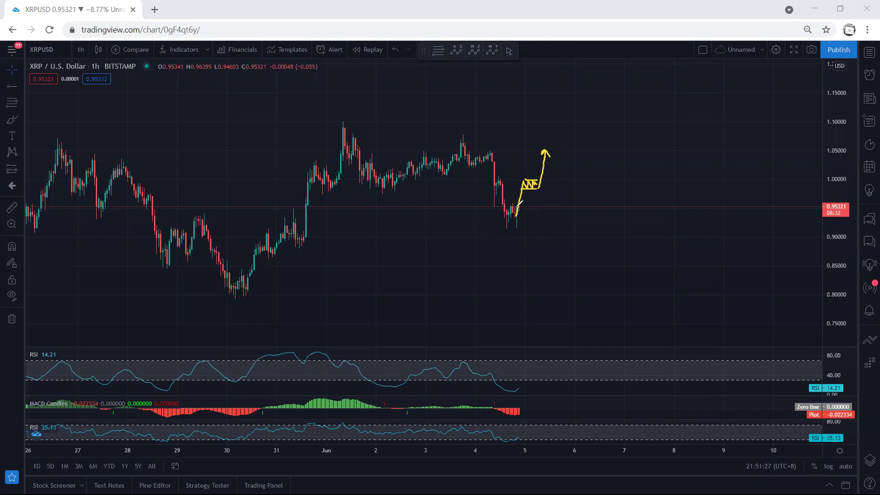
mouse_move(510, 215)
left_mouse_down()
mouse_move(566, 129)
mouse_move(517, 153)
mouse_move(512, 215)
left_mouse_up()
mouse_move(601, 168)
left_mouse_down()
mouse_move(560, 182)
mouse_move(556, 173)
left_mouse_up()
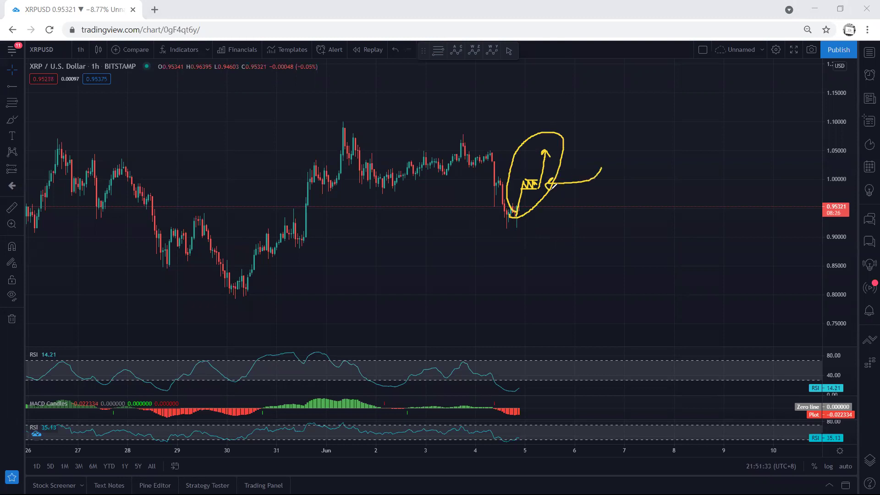
key("Delete")
- Sketch and clear a short rise and a rising zigzag channel ending in a drop, and circle the latest candles
mouse_move(518, 215)
left_mouse_down()
mouse_move(526, 180)
mouse_move(541, 185)
mouse_move(545, 175)
left_mouse_up()
key("ctrl+z")
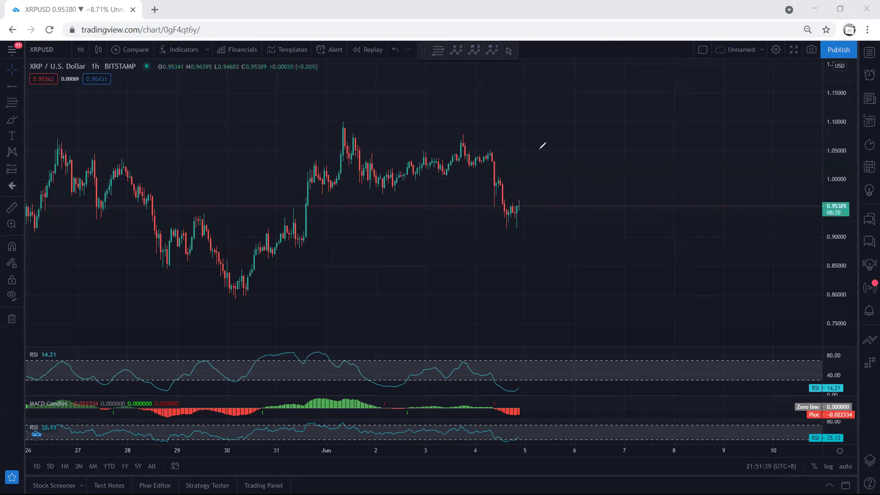
mouse_move(507, 224)
left_mouse_down()
mouse_move(510, 207)
mouse_move(558, 196)
mouse_move(516, 204)
mouse_move(555, 195)
mouse_move(511, 222)
mouse_move(561, 192)
mouse_move(569, 242)
mouse_move(560, 239)
left_mouse_up()
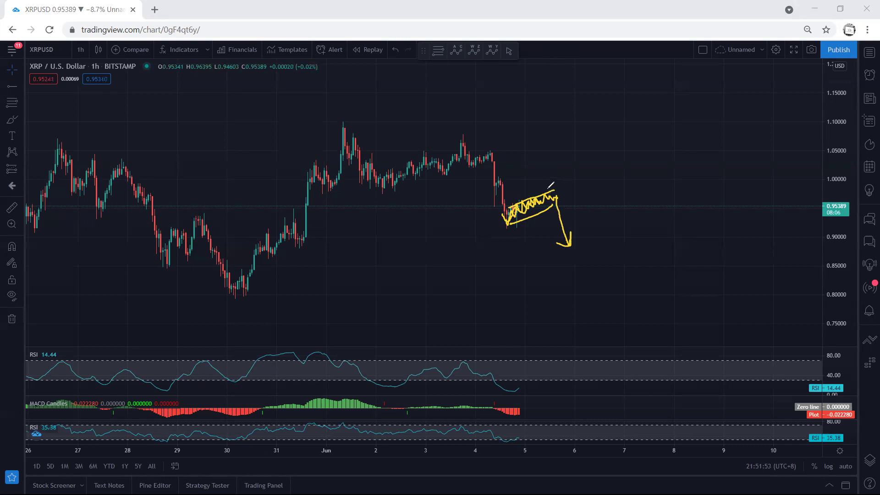
mouse_move(494, 224)
left_mouse_down()
mouse_move(526, 215)
mouse_move(518, 195)
mouse_move(504, 220)
left_mouse_up()
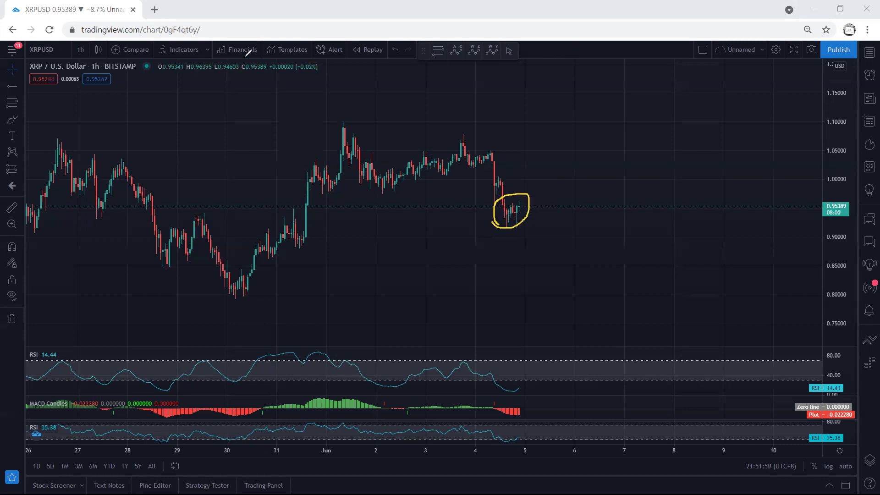
- Clear the circle, underline the 4 June low near 0.91, and remove the underline
left_click_drag(221, 140, 259, 130)
mouse_move(270, 133)
left_mouse_down()
mouse_move(288, 135)
mouse_move(261, 133)
left_mouse_up()
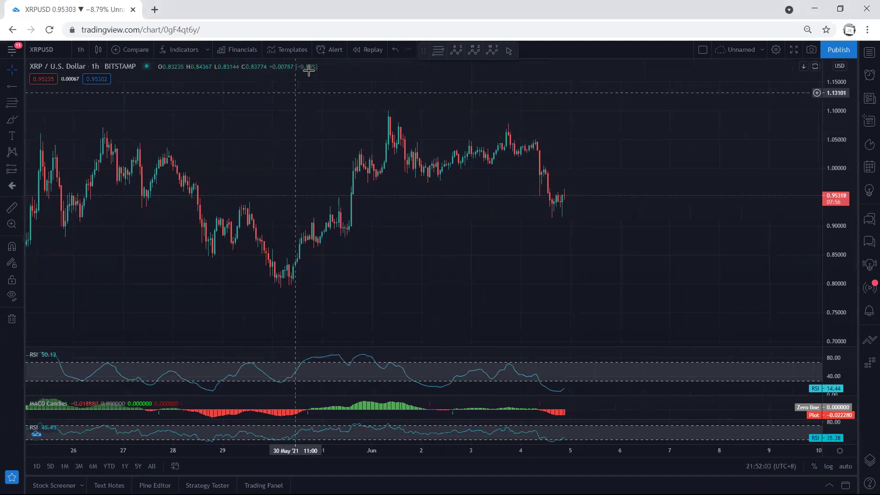
mouse_move(551, 214)
left_mouse_down()
mouse_move(581, 196)
mouse_move(560, 191)
mouse_move(552, 210)
mouse_move(574, 219)
left_mouse_up()
key("ctrl+z")
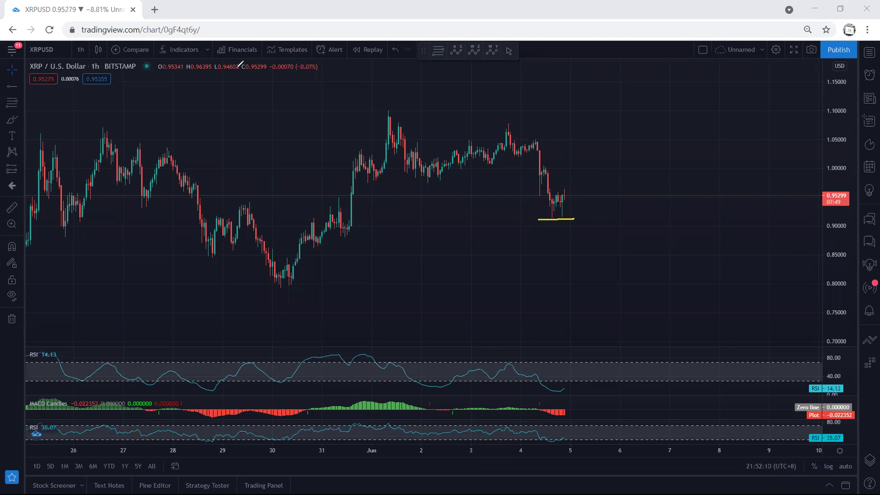
- Switch the XRPUSD chart to the 30-minute interval
left_click(80, 49)
left_click(93, 151)
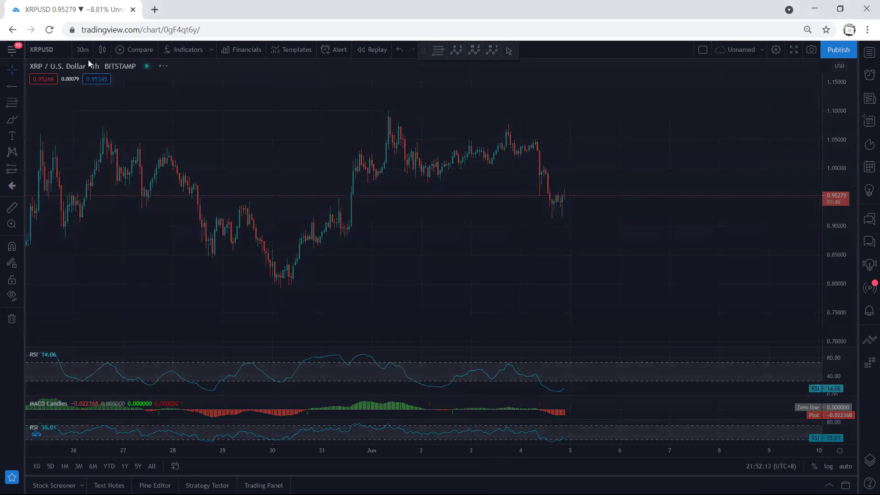
- Switch the XRPUSD chart to the 15-minute interval and expand the price scale around the latest candles
left_click(80, 49)
left_click(92, 137)
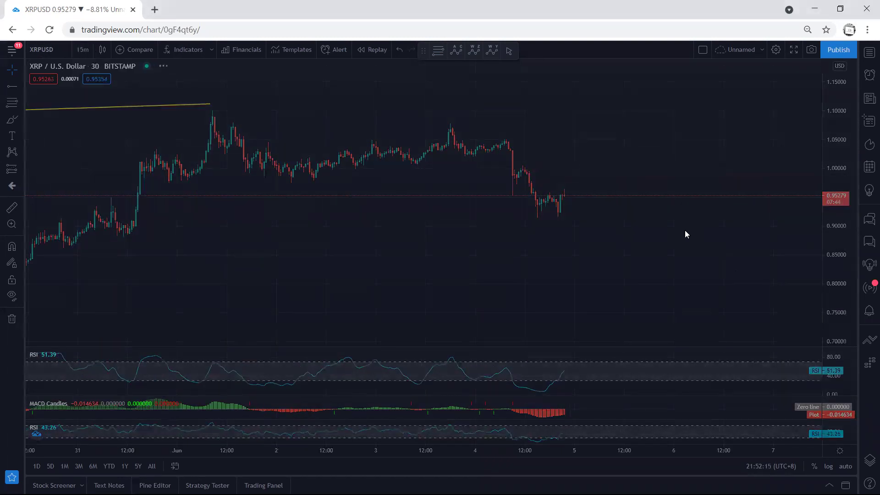
left_click_drag(846, 261, 847, 264)
left_click_drag(674, 280, 647, 228)
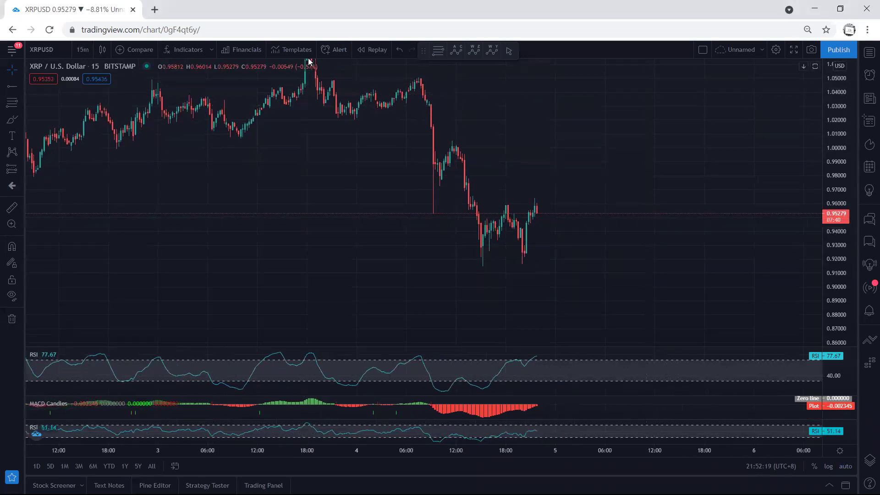
- Mark the latest highs and lows with short lines, sketch a circled arrow falling to about 0.87, and clear the markup
left_click_drag(507, 202, 531, 199)
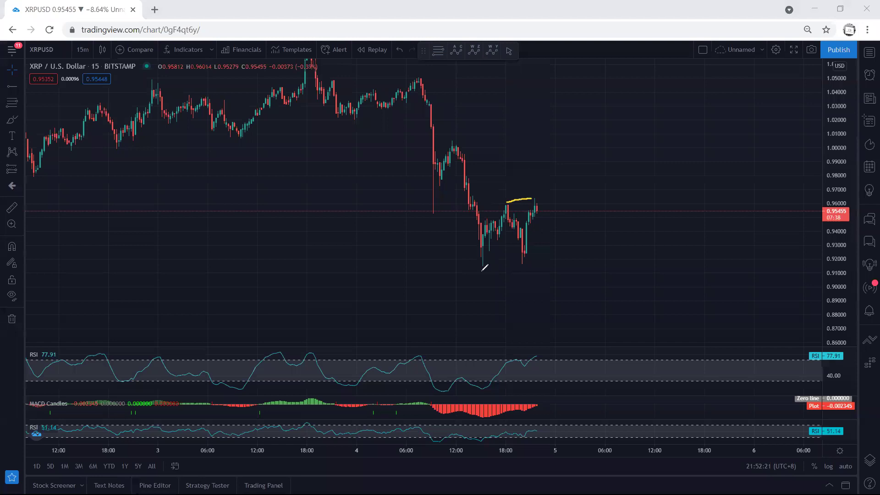
left_click_drag(479, 269, 514, 269)
mouse_move(537, 203)
left_mouse_down()
mouse_move(562, 326)
mouse_move(562, 182)
mouse_move(545, 338)
left_mouse_up()
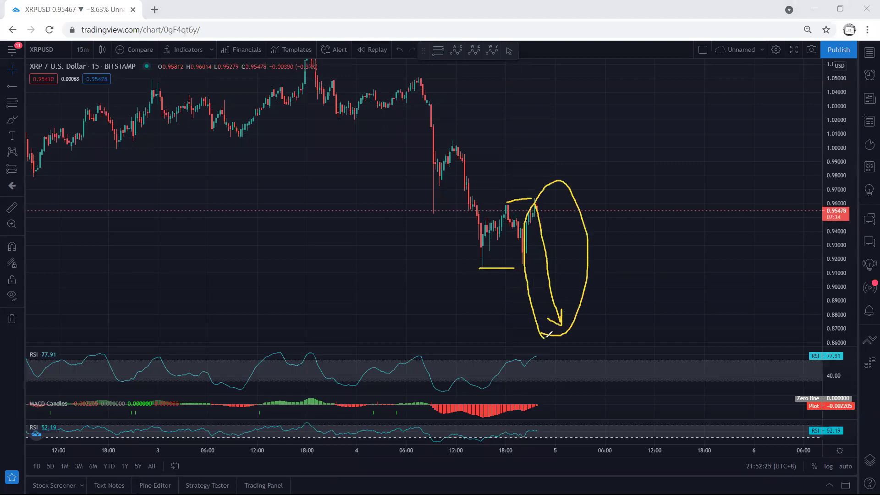
left_click(570, 59)
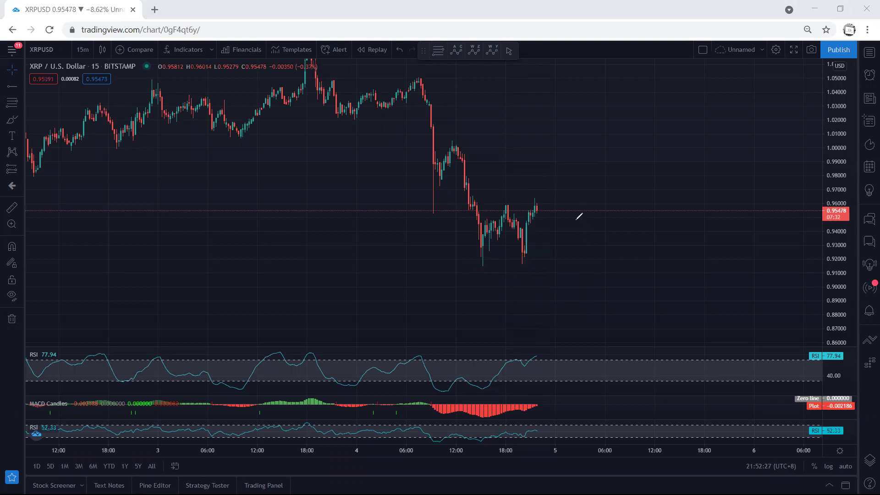
- Sketch and clear a circled stepped drop to about 0.92, and a brief rise and fall with a line under the recent lows
mouse_move(537, 204)
left_mouse_down()
mouse_move(564, 258)
mouse_move(544, 191)
mouse_move(537, 263)
mouse_move(562, 270)
left_mouse_up()
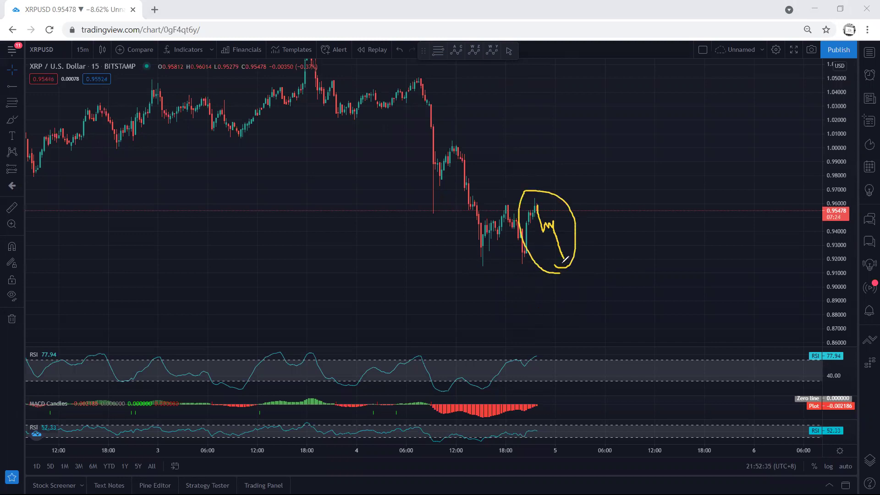
mouse_move(79, 58)
left_mouse_down()
mouse_move(71, 33)
mouse_move(65, 51)
left_mouse_up()
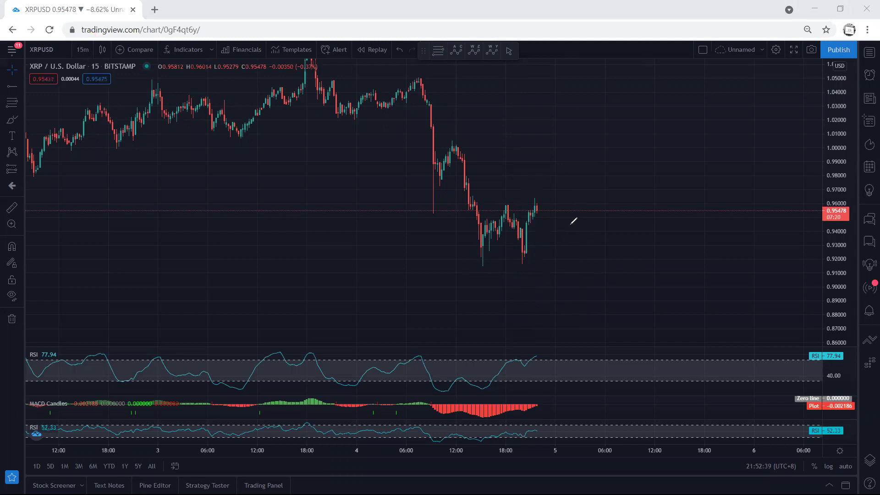
mouse_move(534, 207)
left_mouse_down()
mouse_move(543, 196)
mouse_move(559, 205)
mouse_move(564, 225)
left_mouse_up()
left_click_drag(447, 261, 546, 263)
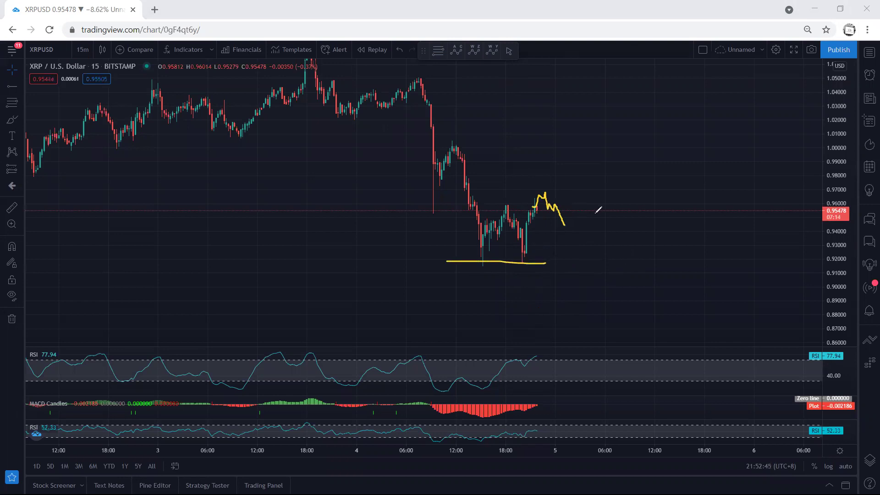
key("Escape")
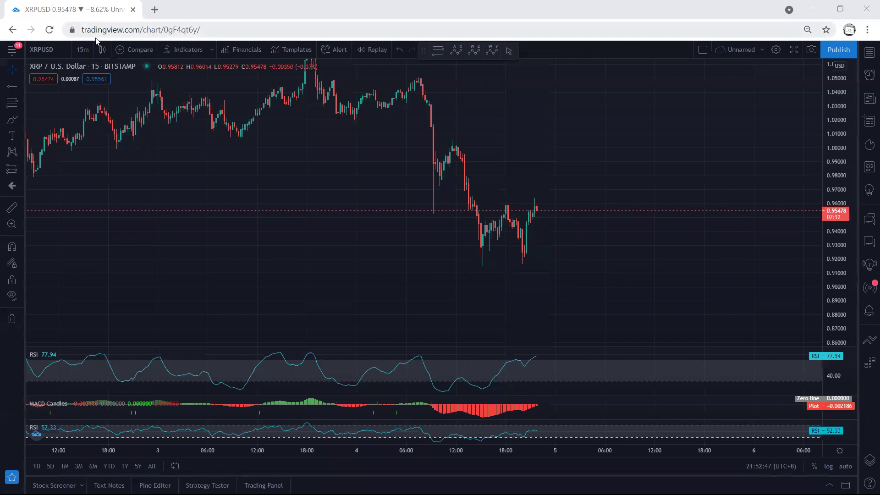
- Switch the XRPUSD chart to the 1-hour interval and refit the price scale to the candles
left_click(82, 49)
left_click(86, 202)
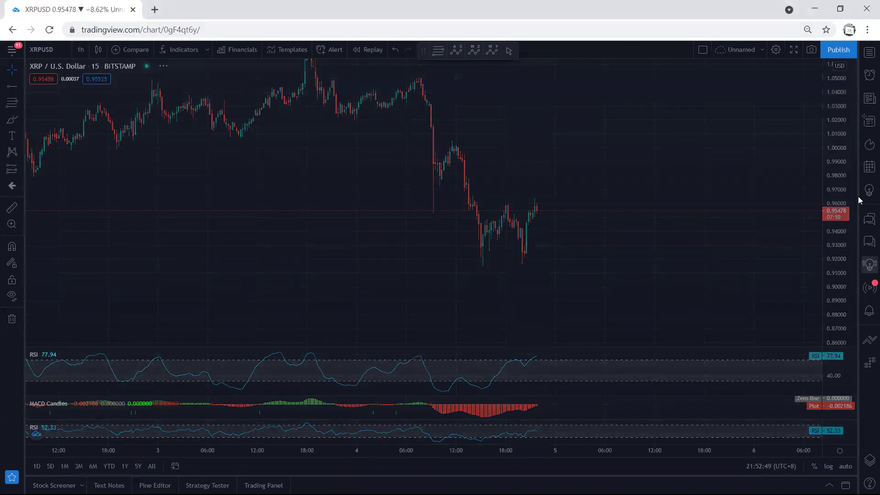
double_click(832, 134)
left_click_drag(832, 134, 842, 164)
left_click_drag(641, 156, 646, 151)
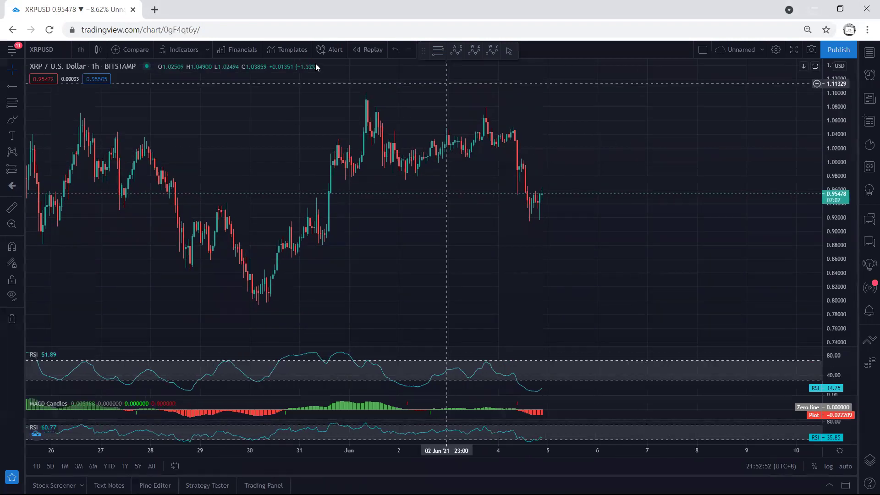
- Sketch a rising zigzag from the latest low ending in an arrow down to about 0.89, and clear it
left_click_drag(529, 205, 577, 185)
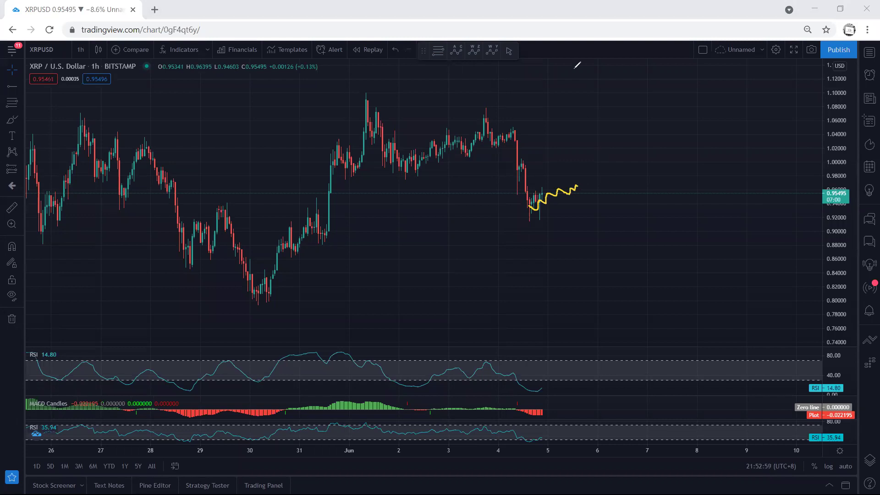
mouse_move(530, 197)
left_mouse_down()
mouse_move(553, 200)
mouse_move(579, 185)
mouse_move(608, 237)
left_mouse_up()
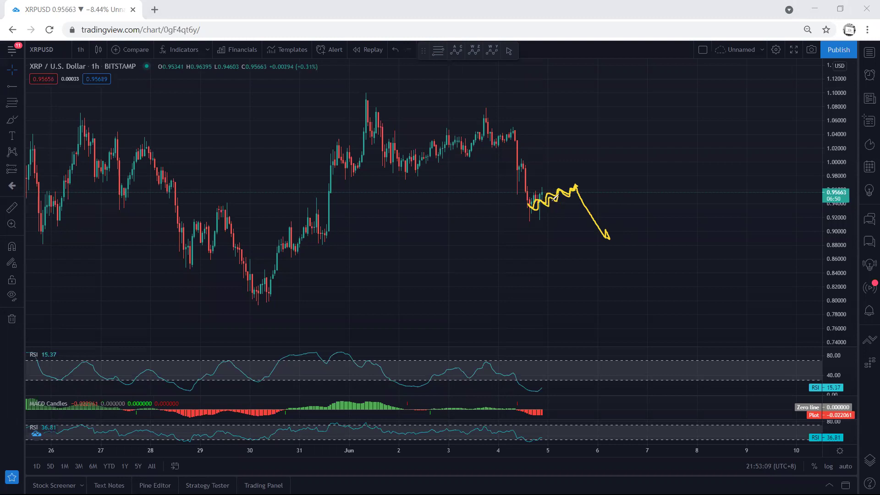
key("Delete")
- Sketch a sharp rise to about 1.00 with a downward-sloping flag and an arrow pointing at it, and clear the markup
mouse_move(541, 201)
left_mouse_down()
mouse_move(549, 164)
mouse_move(571, 180)
left_mouse_up()
left_click_drag(627, 153, 590, 180)
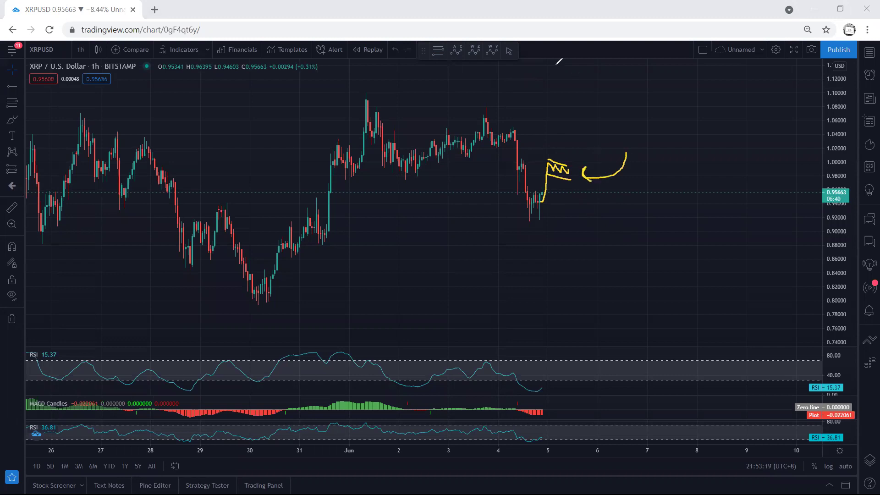
key("Escape")
- Switch the XRPUSD chart to the 4-hour interval and autoscale the prices to show the yellow trend lines
left_click_drag(227, 116, 282, 111)
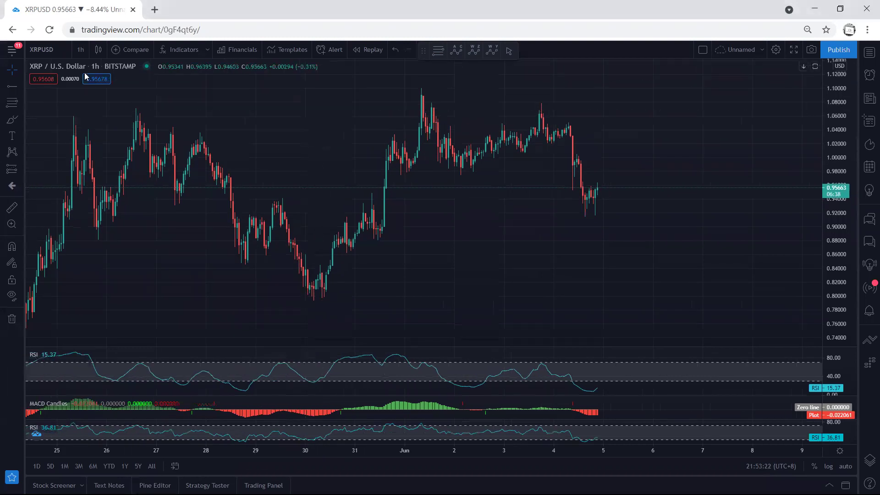
left_click(77, 49)
left_click(98, 245)
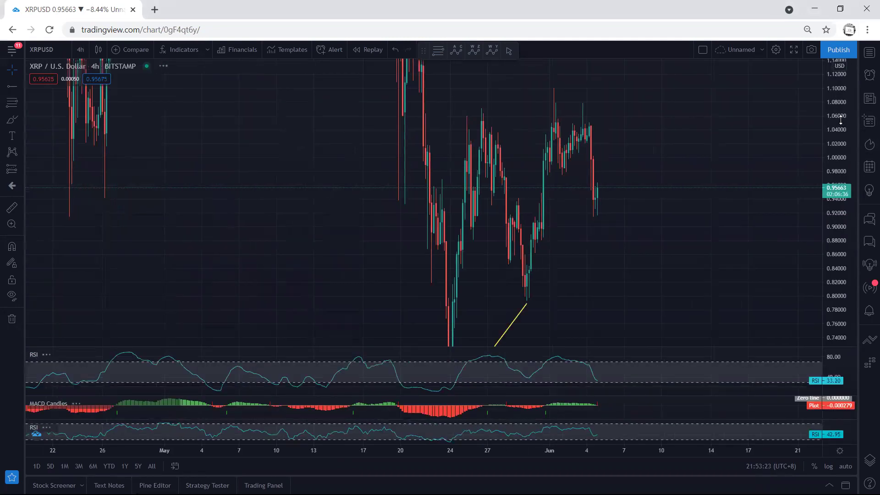
double_click(840, 120)
left_click_drag(768, 155, 725, 155)
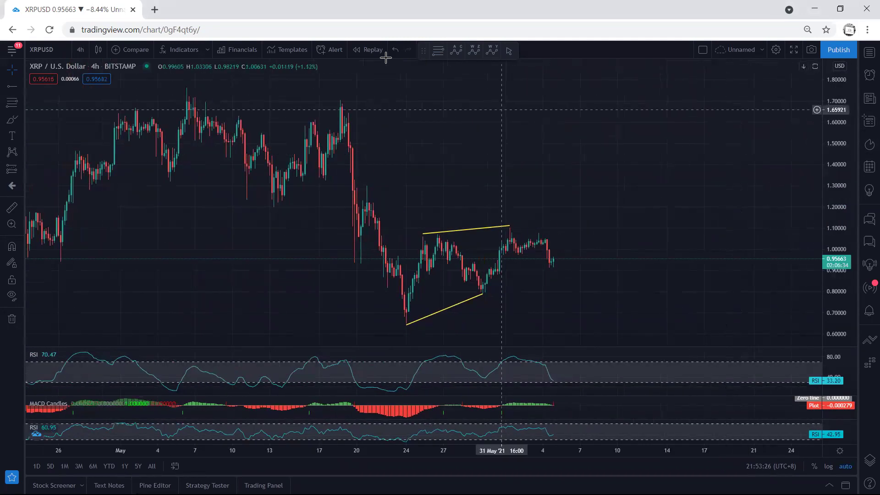
- Sketch two branches from the latest price, one rising to about 1.17 and one falling to about 0.80, and clear them
key("ctrl+2")
mouse_move(552, 258)
left_mouse_down()
mouse_move(567, 212)
mouse_move(568, 292)
left_mouse_up()
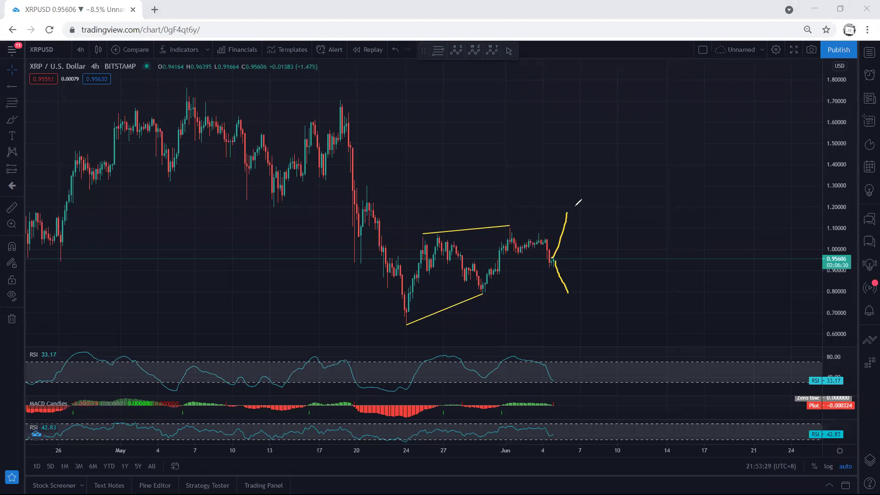
left_click(550, 70)
- Sketch a drop to about 0.84 rebounding to about 1.2, trace the range's upper and lower boundaries, and clear the markup
left_click_drag(550, 255, 580, 283)
left_click_drag(433, 237, 514, 230)
mouse_move(484, 295)
left_mouse_down()
mouse_move(574, 283)
mouse_move(589, 206)
mouse_move(577, 215)
left_mouse_up()
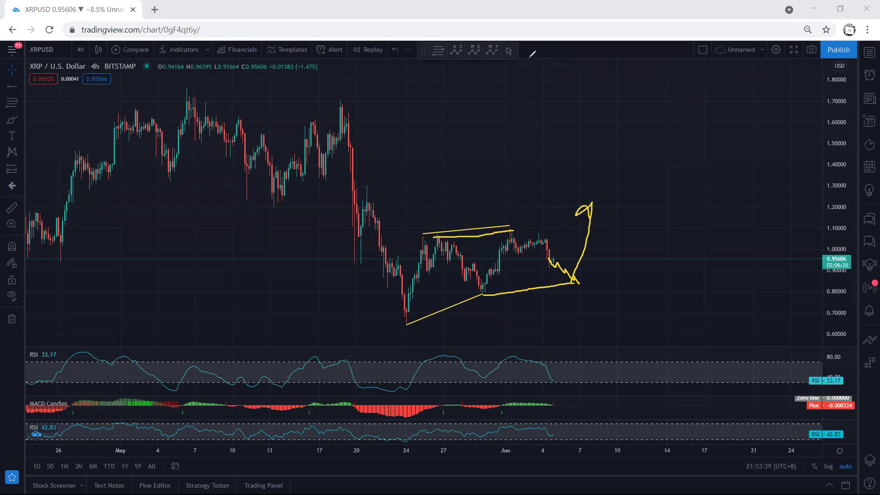
key("Escape")
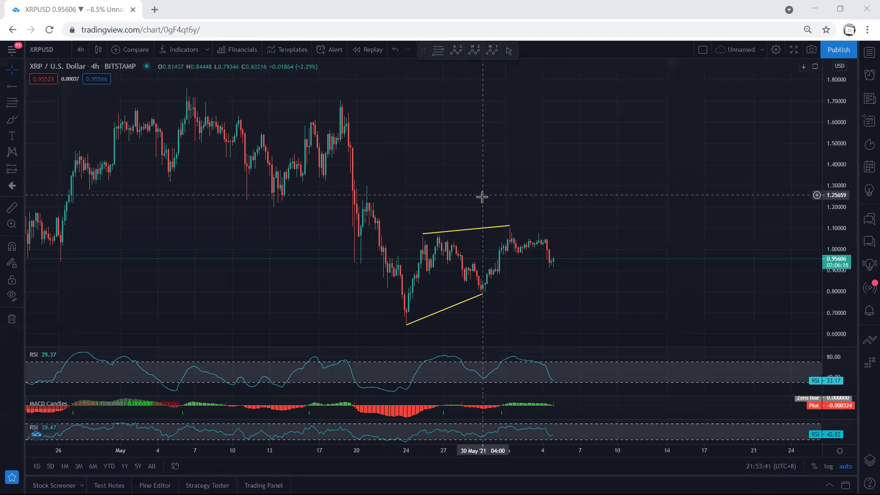
- Return the XRPUSD chart to the 1-hour interval with the latest candles in view
left_click_drag(481, 196, 479, 194)
left_click(76, 49)
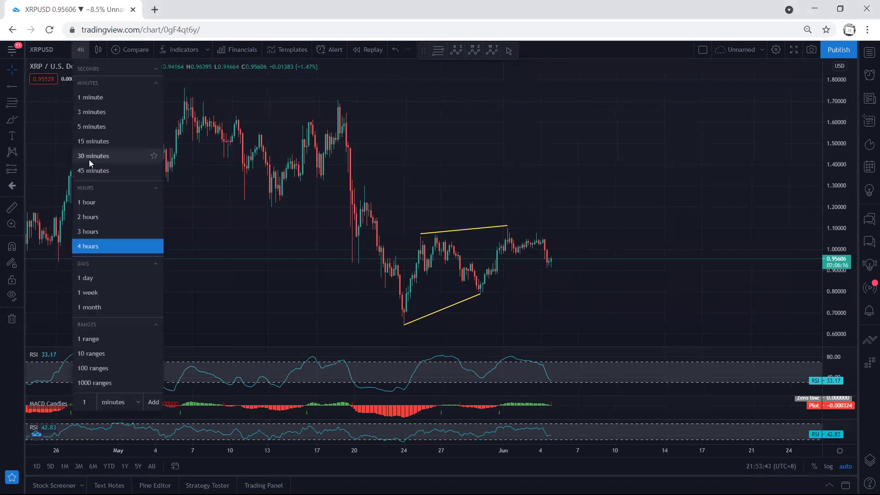
left_click(97, 201)
mouse_move(609, 272)
left_mouse_down()
mouse_move(588, 277)
mouse_move(606, 266)
left_mouse_up()
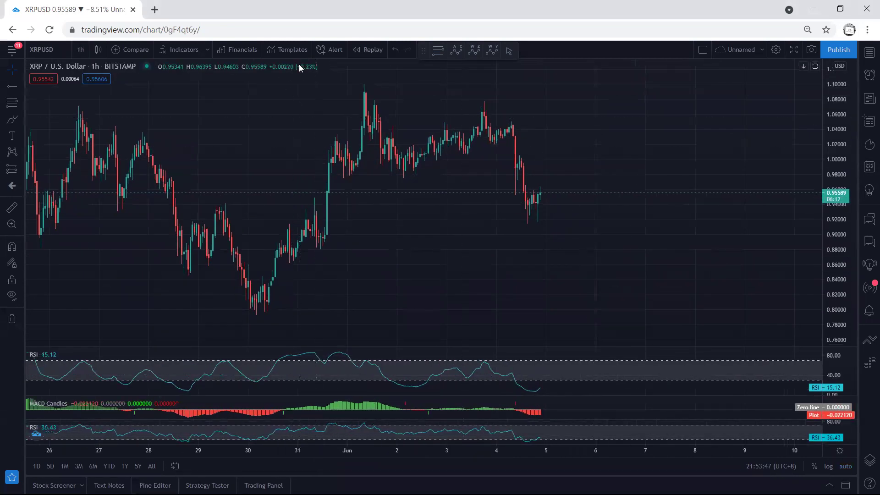
- Trace the 4 June decline from about 1.04, extend it with a short pause and an arrow to about 0.90, and clear it
mouse_move(512, 128)
left_mouse_down()
mouse_move(534, 199)
mouse_move(555, 188)
mouse_move(574, 228)
left_mouse_up()
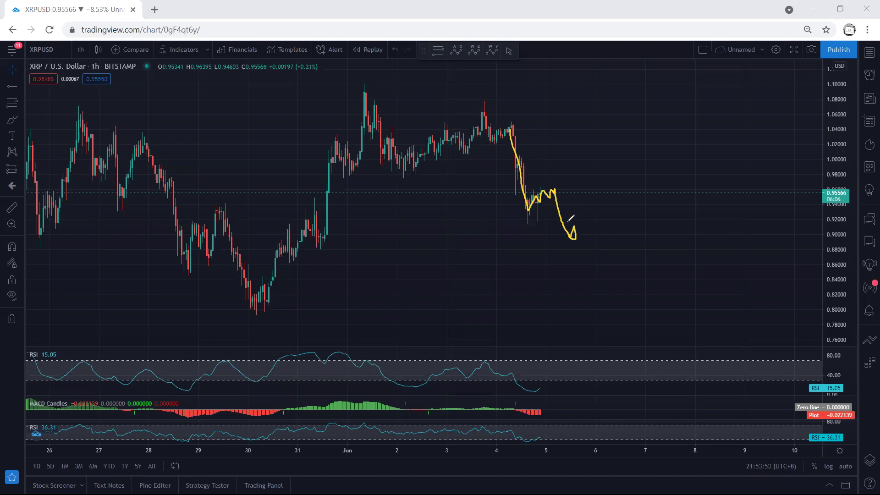
key("ctrl+z")
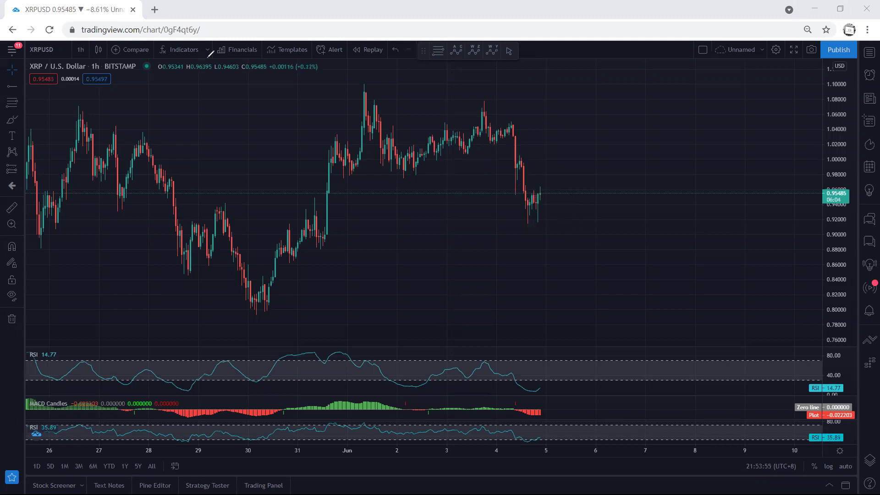
left_click_drag(232, 116, 295, 127)
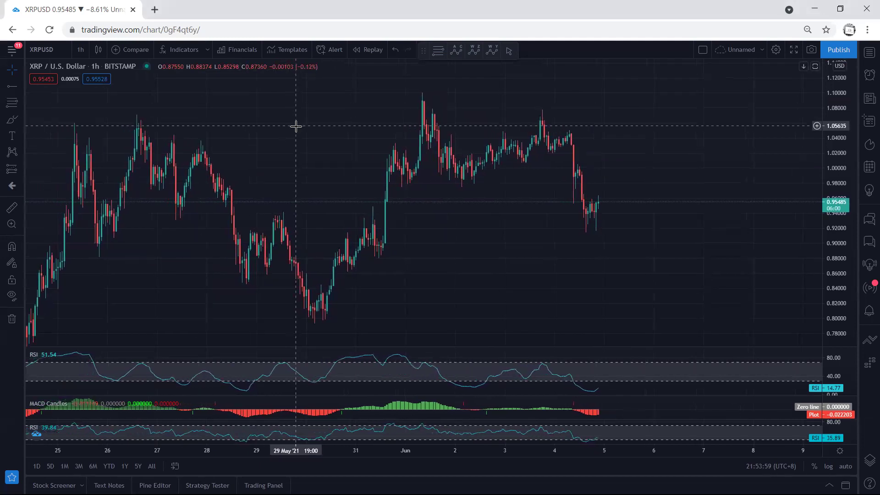